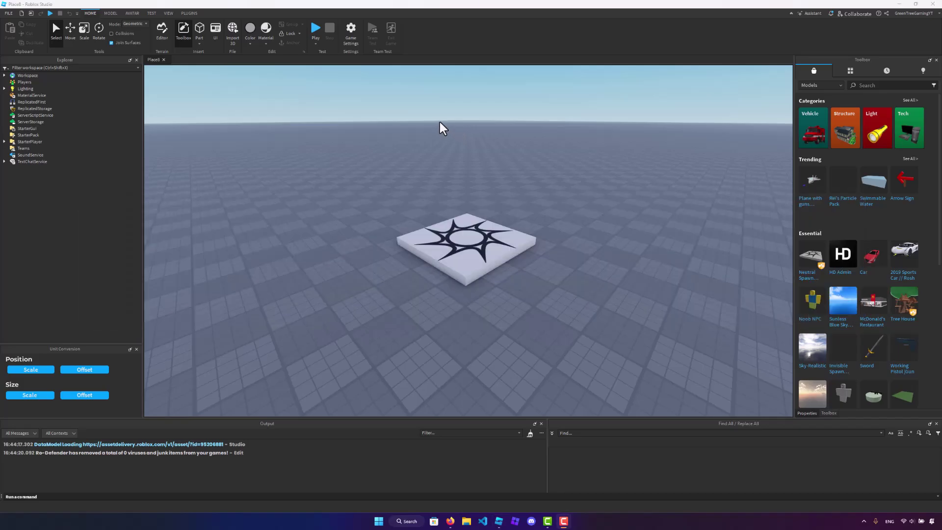
Switch to the browser and look at the Simulator Generator plugin's page in the Creator Hub store
key("alt+Tab")
key("alt+Tab")
key("alt+Tab")
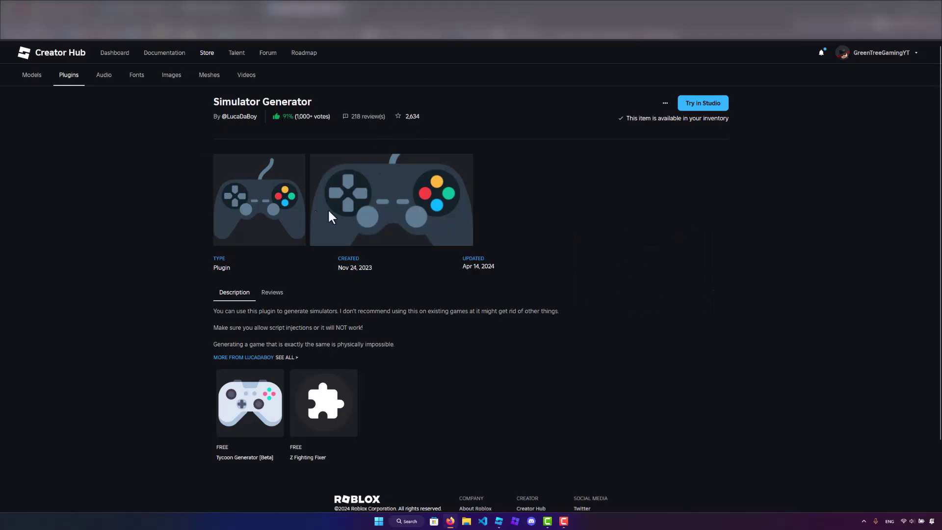
left_click_drag(210, 101, 324, 102)
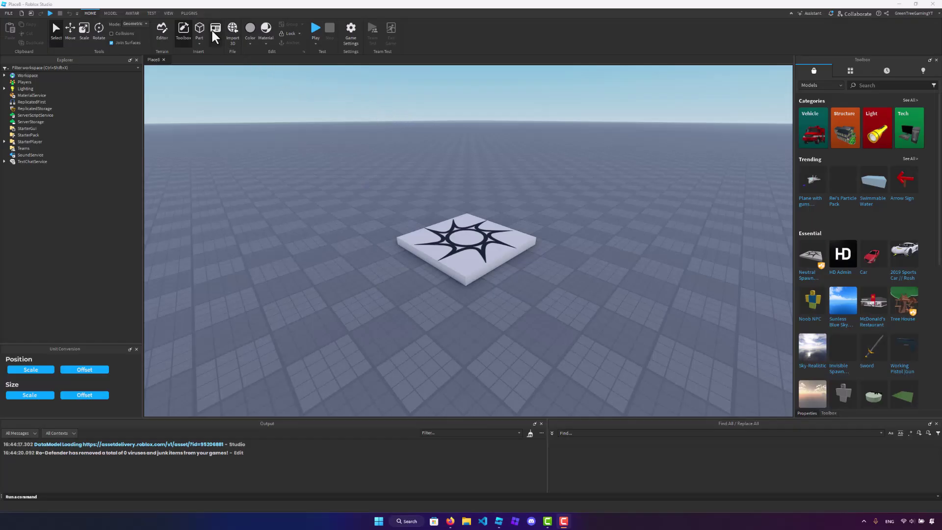
Switch back to Roblox Studio and save the new place as "Simulator Game"
left_click(189, 14)
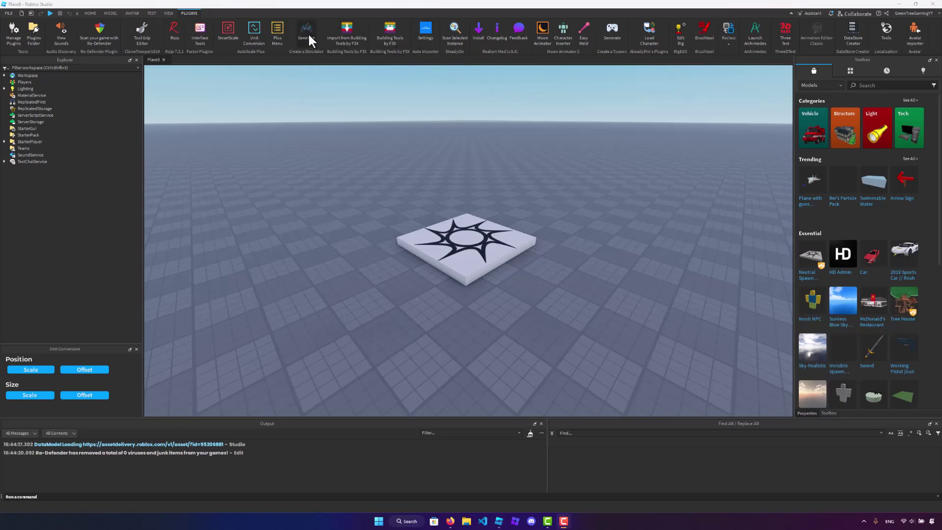
key("ctrl+s")
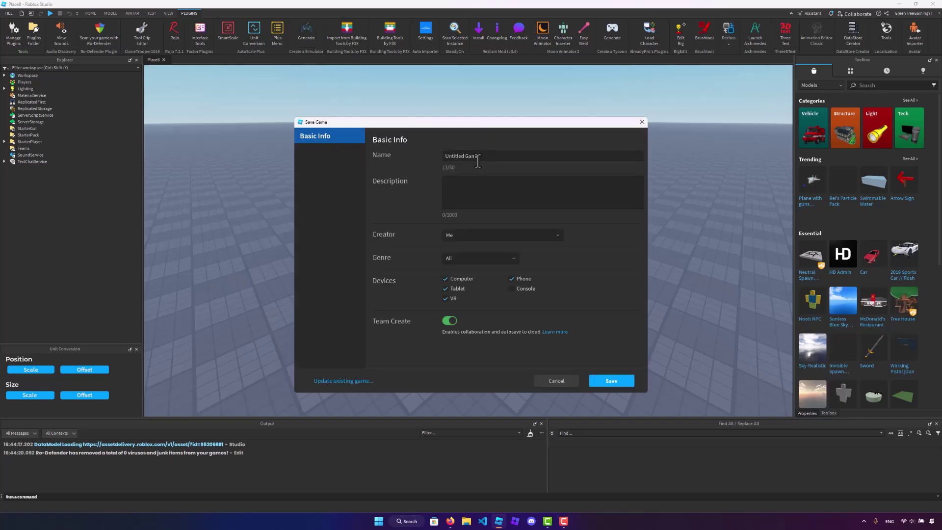
type("Simul")
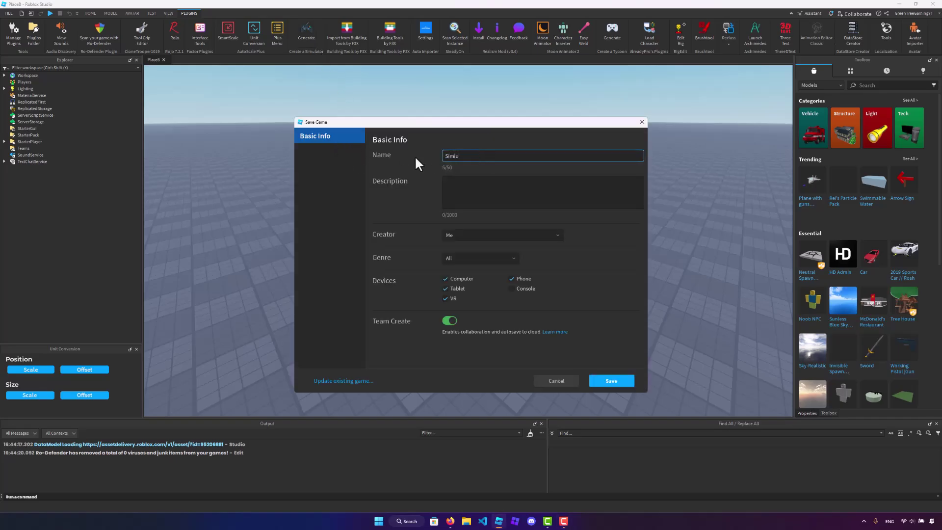
key("BackSpace")
key("BackSpace")
key("BackSpace")
key("BackSpace")
key("BackSpace")
type("Simulator Game")
left_click(617, 382)
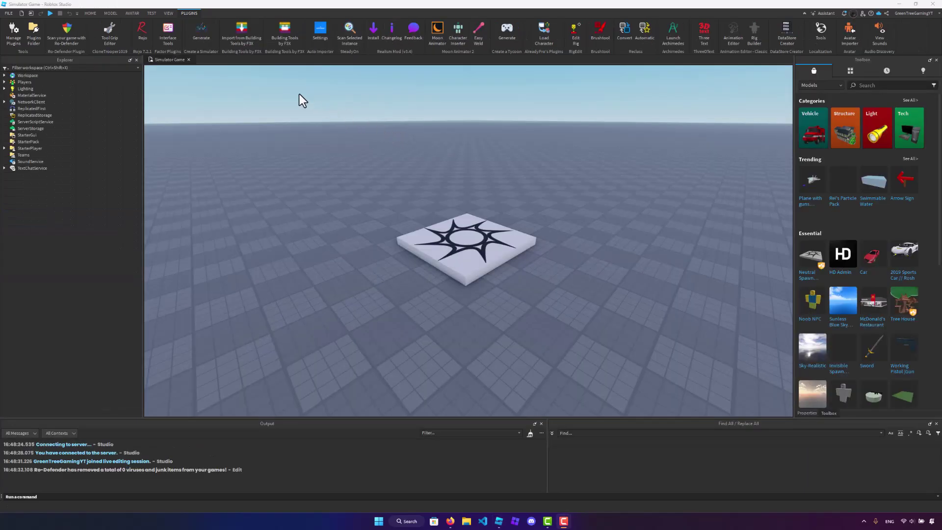
Enable HTTP requests, Studio access to API services, third-party sales and third-party teleports in the game's security settings, and save them
left_click(93, 12)
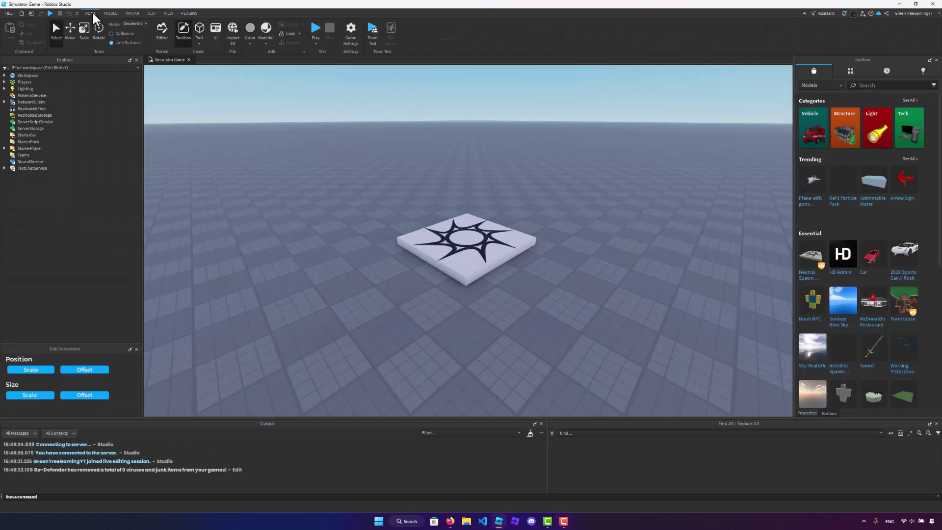
left_click(353, 30)
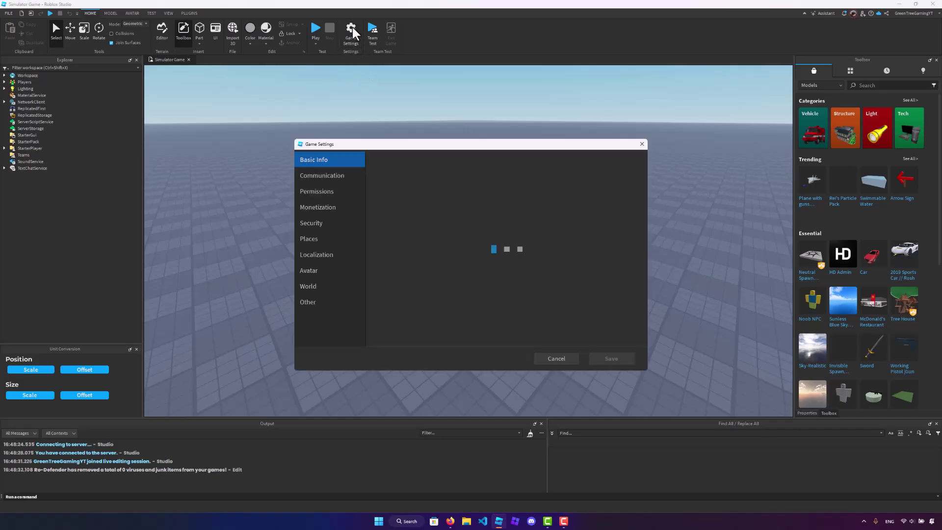
left_click(307, 222)
left_click(460, 176)
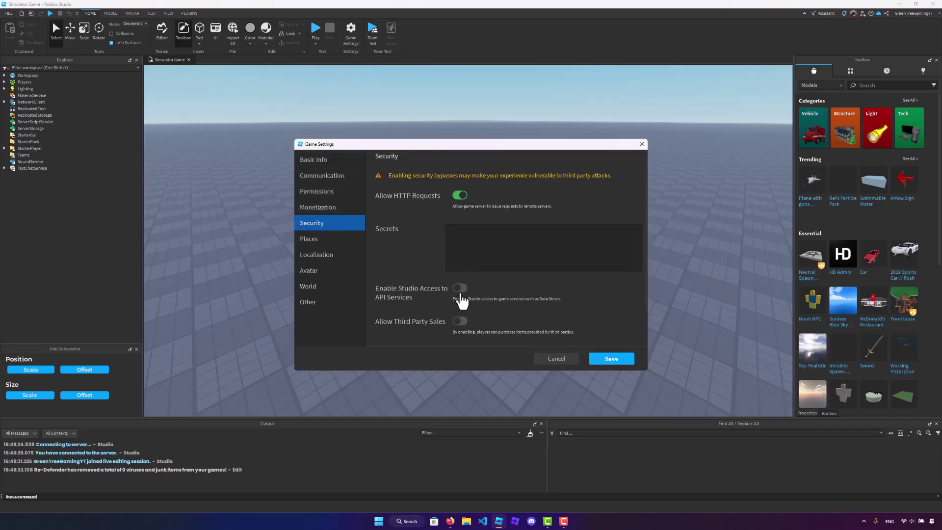
left_click(459, 290)
scroll(458, 278, "down", 1)
left_click(459, 282)
left_click(460, 316)
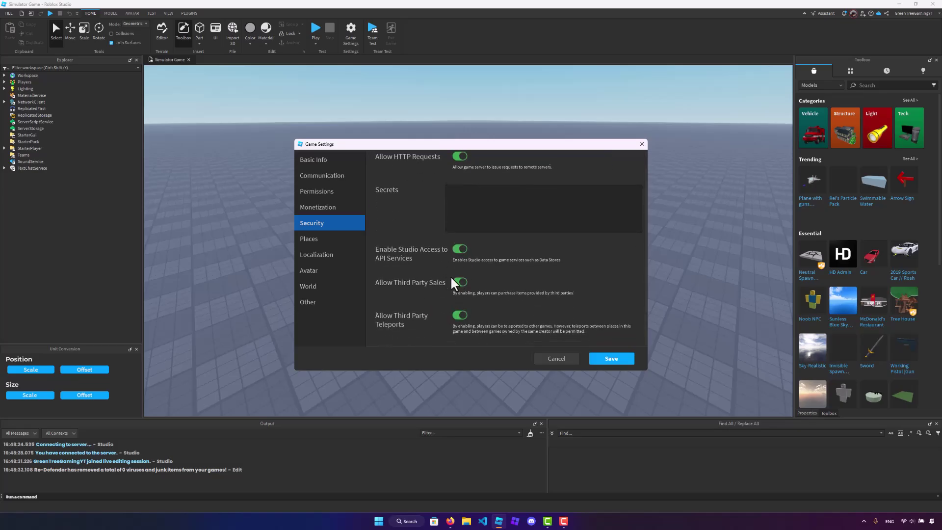
scroll(554, 285, "down", 1)
left_click(613, 358)
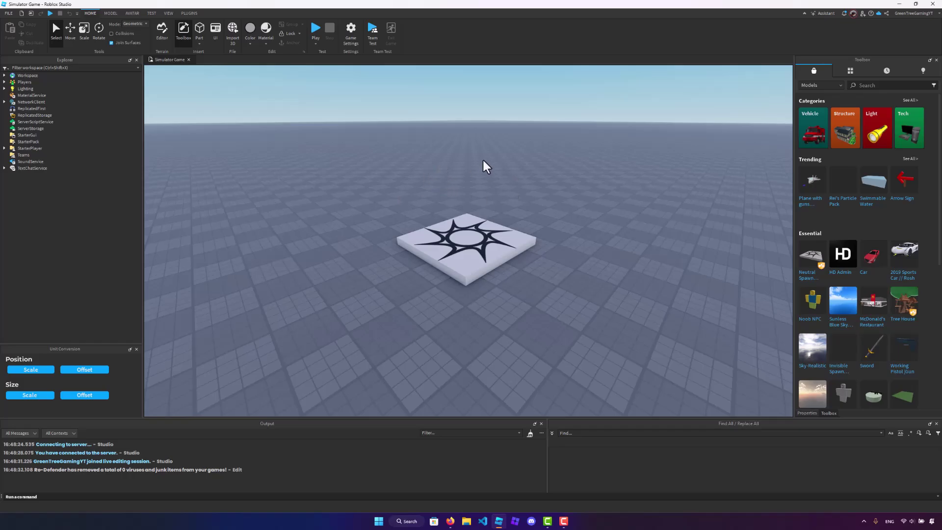
Generate a Clicker simulator with the Create a Simulator plugin, setting monetization to 100 and the amount of areas to 7
left_click(189, 14)
left_click(274, 34)
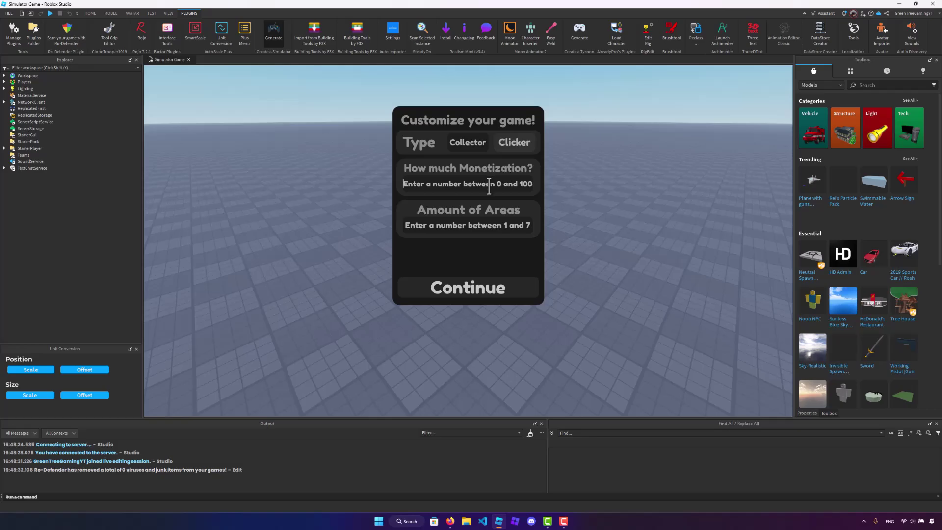
type("100")
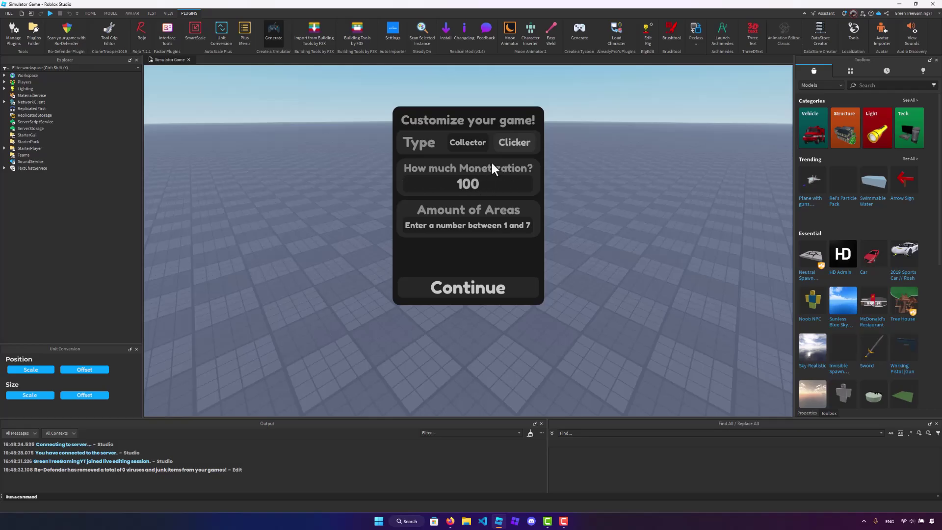
left_click(495, 221)
type("7")
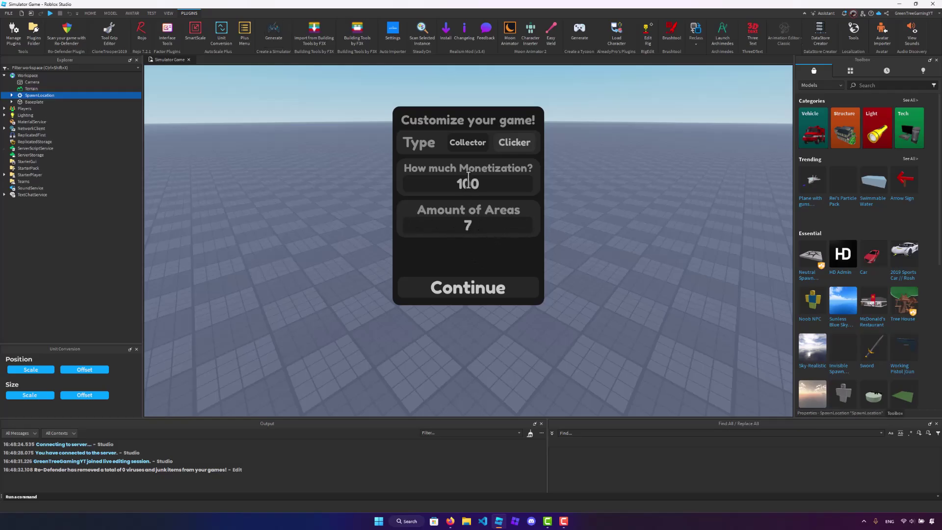
left_click(490, 300)
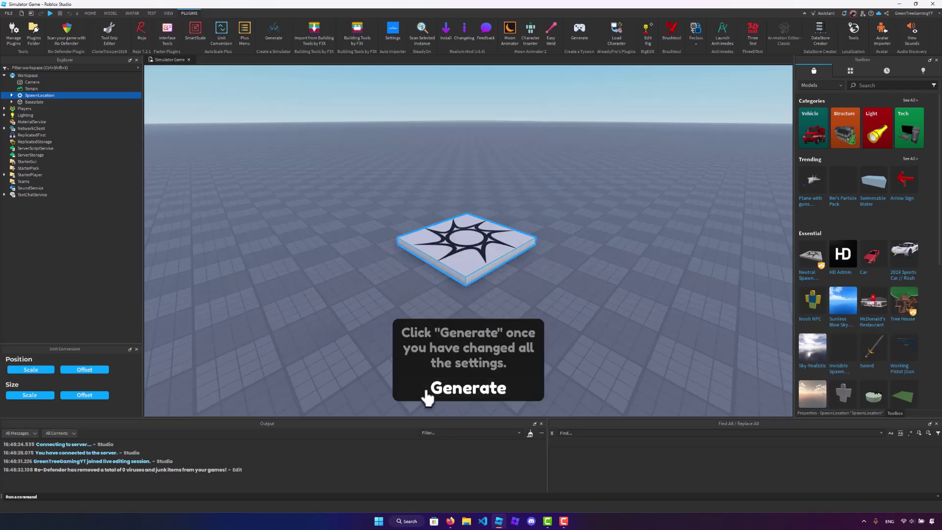
left_click(471, 392)
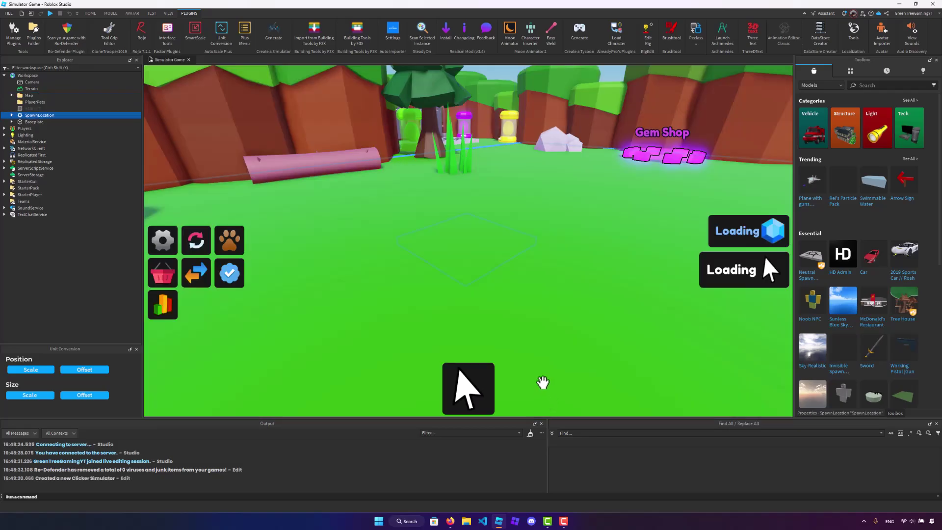
Examine the generated map from above, from the green starting area along to the farthest zone
scroll(509, 298, "down", 10)
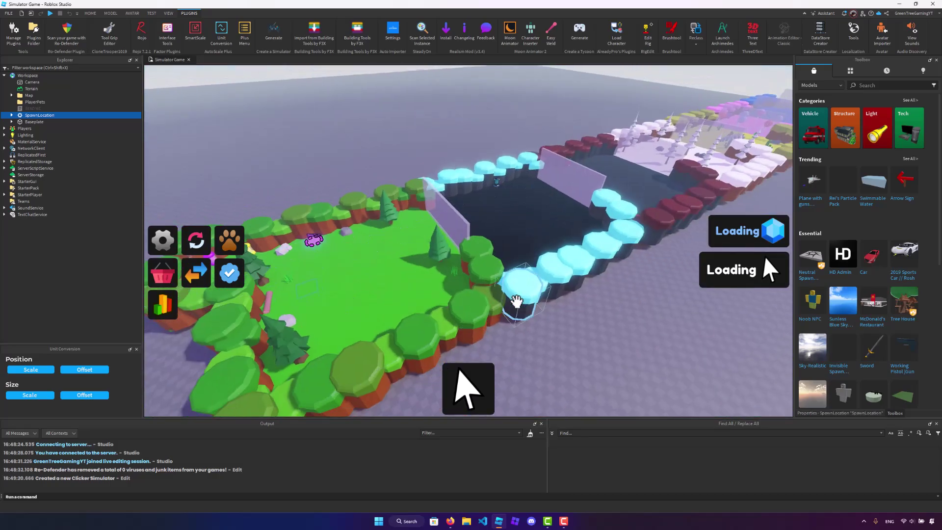
right_click_drag(517, 302, 512, 300)
scroll(510, 300, "down", 5)
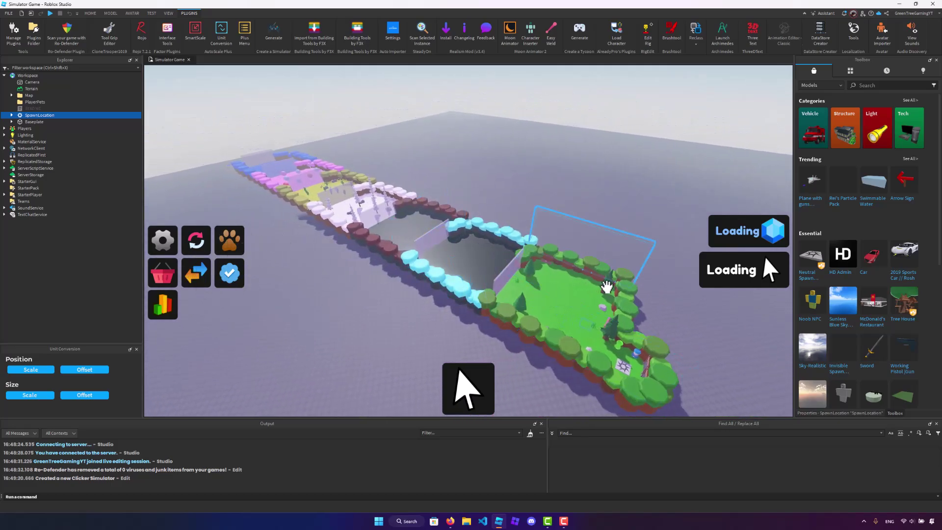
scroll(484, 249, "up", 3)
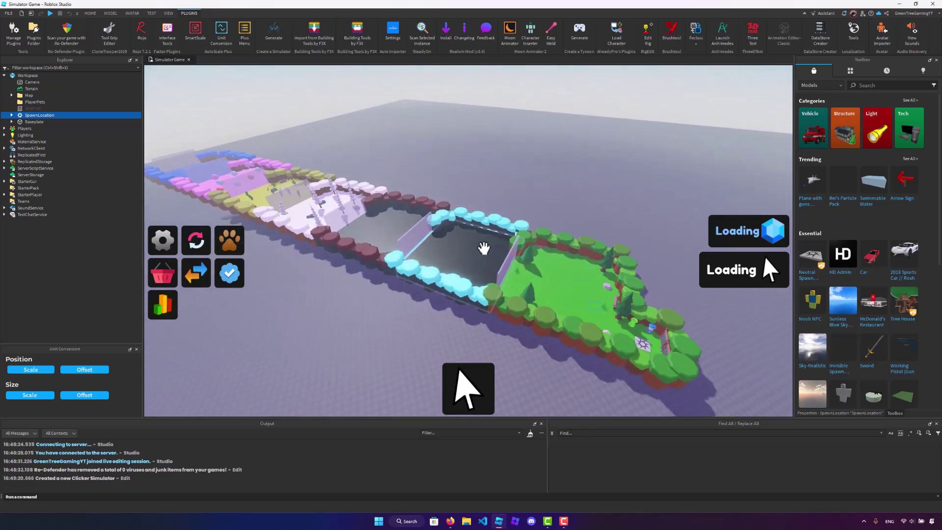
scroll(484, 249, "down", 3)
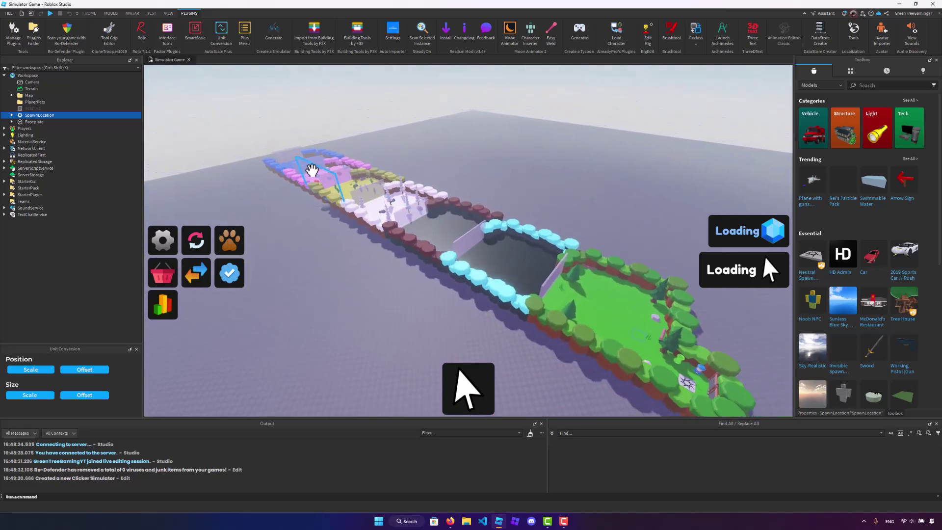
left_click(484, 179)
Start a playtest of the generated game and test the large cursor button for earning Clicks
left_click(52, 14)
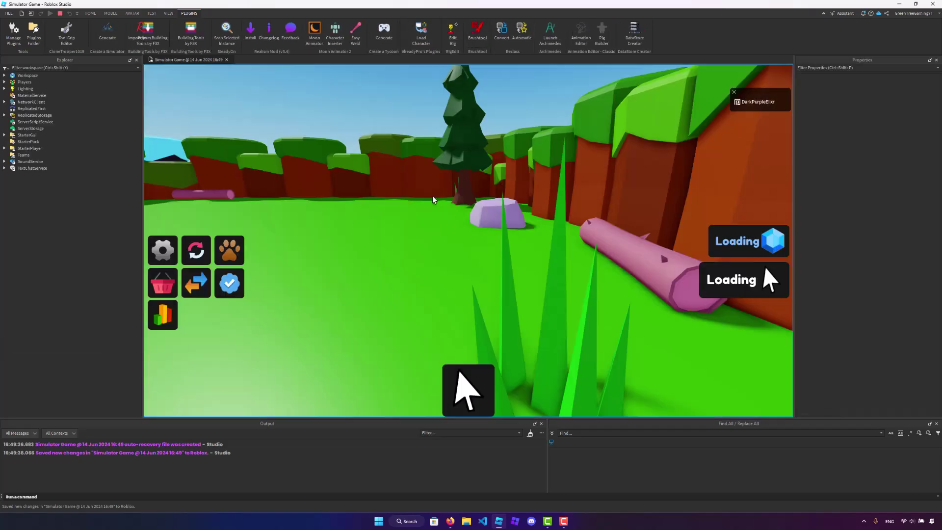
mouse_move(433, 199)
right_mouse_down()
mouse_move(455, 206)
mouse_move(442, 207)
right_mouse_up()
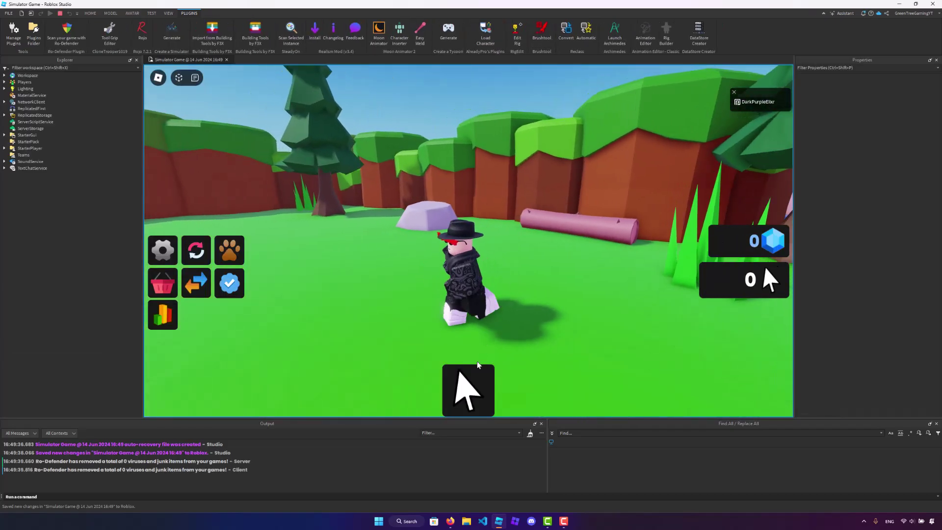
left_click(473, 376)
left_click(473, 376)
key("a")
triple_click(472, 378)
triple_click(473, 378)
triple_click(473, 378)
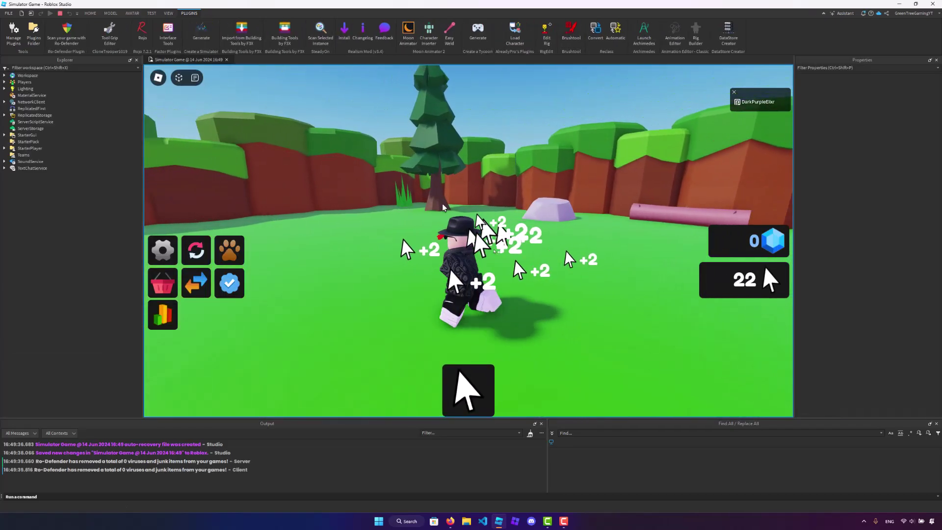
left_click(473, 378)
Move the character around the green starting area and test earning Clicks away from the cursor button
right_click_drag(511, 203, 463, 202)
key("a")
left_click(461, 207)
key("s")
left_click(454, 211)
left_click(436, 219)
left_click(417, 225)
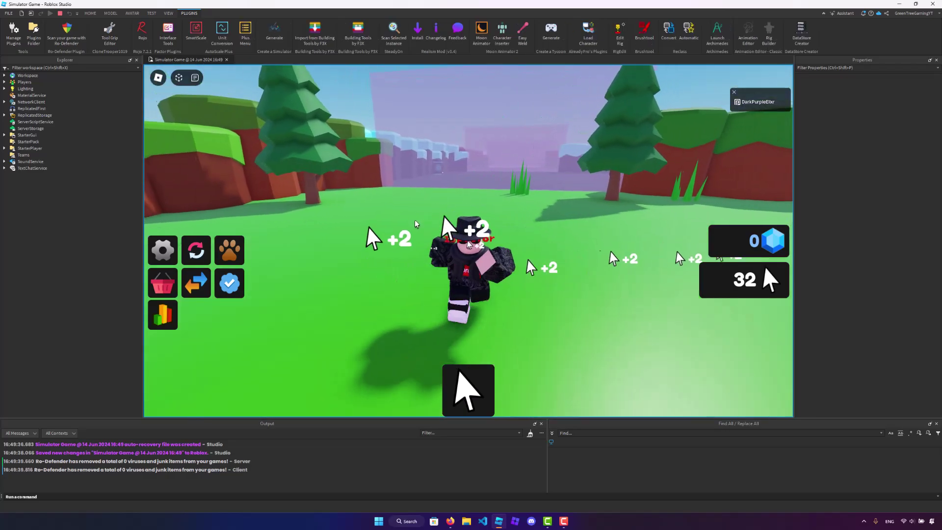
left_click(344, 230)
left_click(280, 231)
key("a")
left_click(324, 260)
left_click(383, 300)
left_click(447, 343)
key("s")
left_click(358, 244)
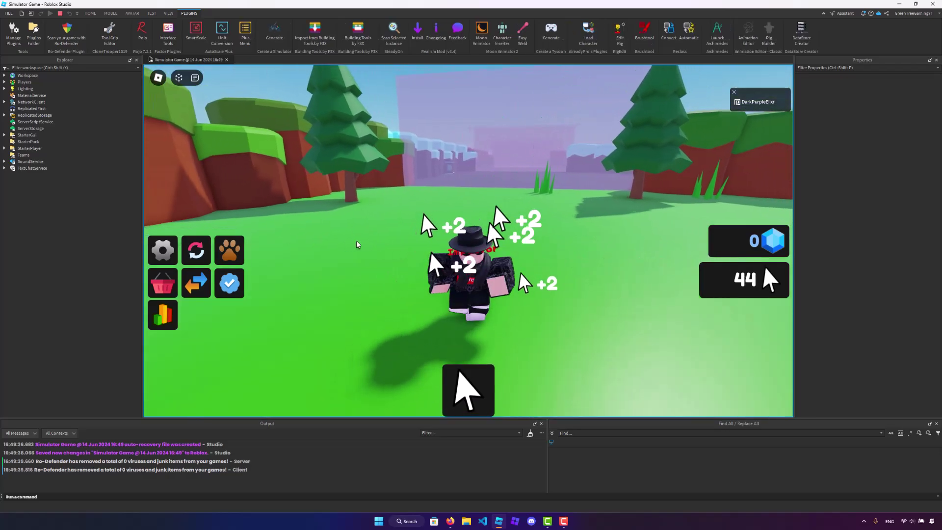
Check the game's Settings and Rebirth windows, closing each one
left_click(164, 251)
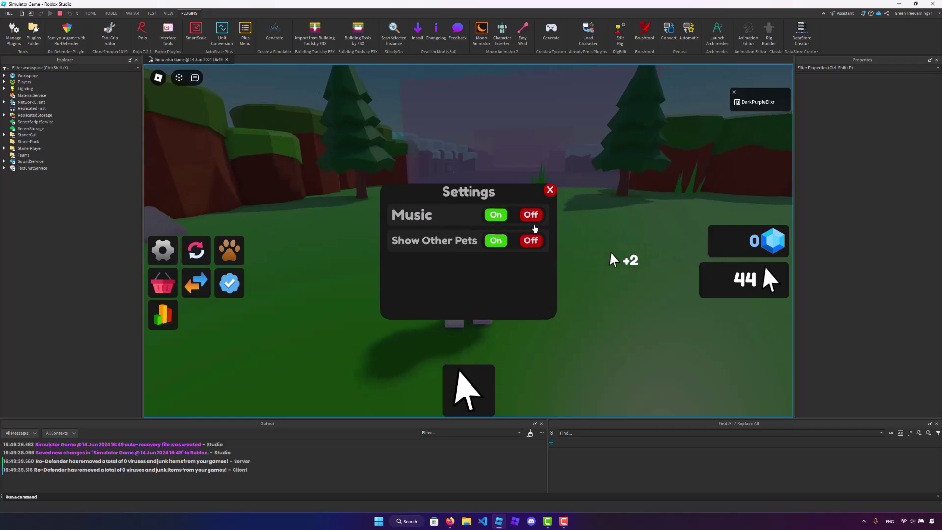
left_click(545, 193)
left_click(196, 250)
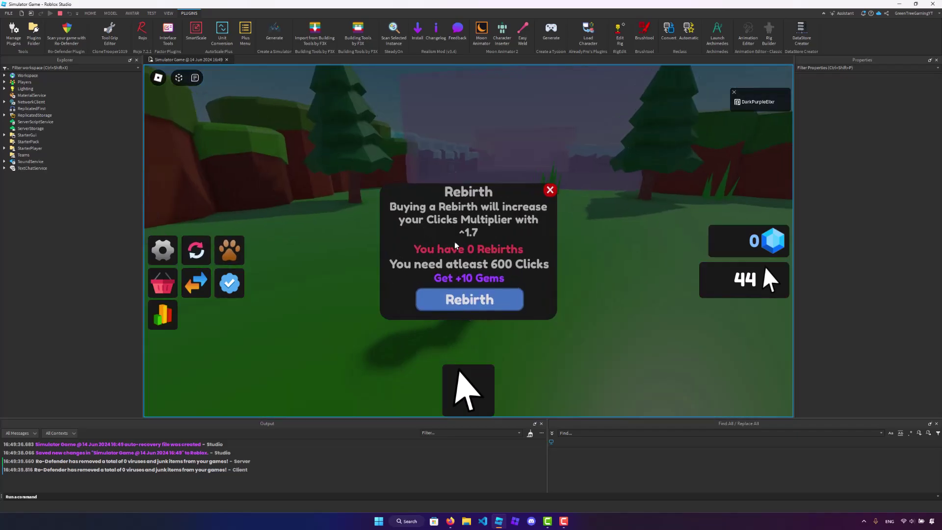
left_click(550, 190)
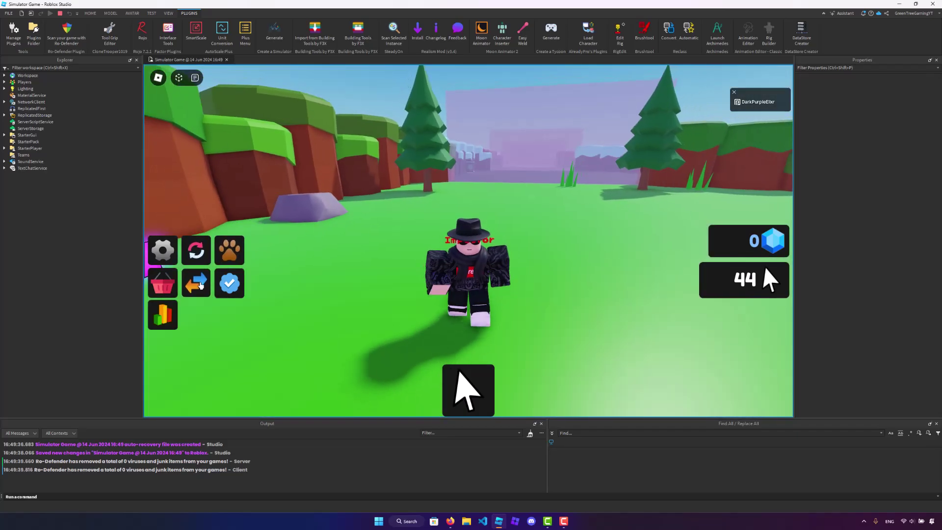
Try the game's blue checkmark feature, and view the Shop's purchasable items before closing the Shop
left_click(221, 285)
left_click(222, 284)
left_click(228, 280)
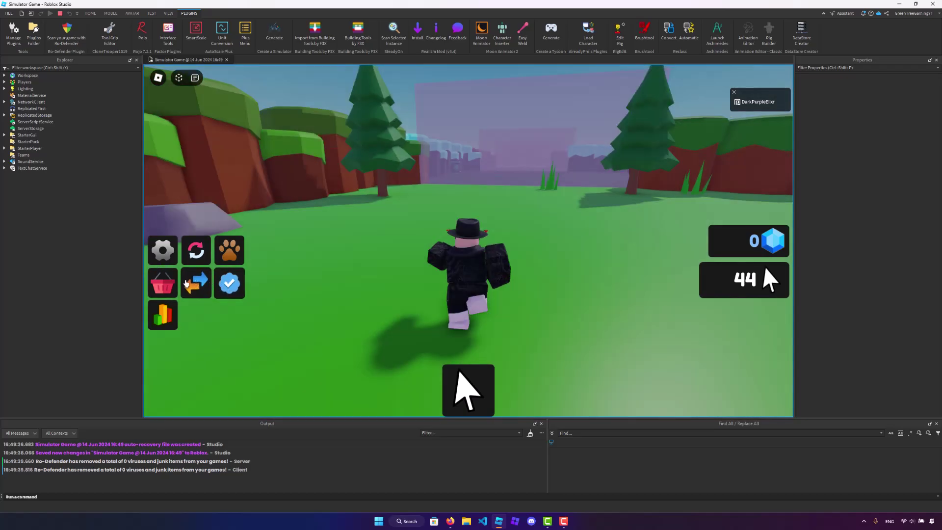
left_click(166, 286)
left_click(167, 285)
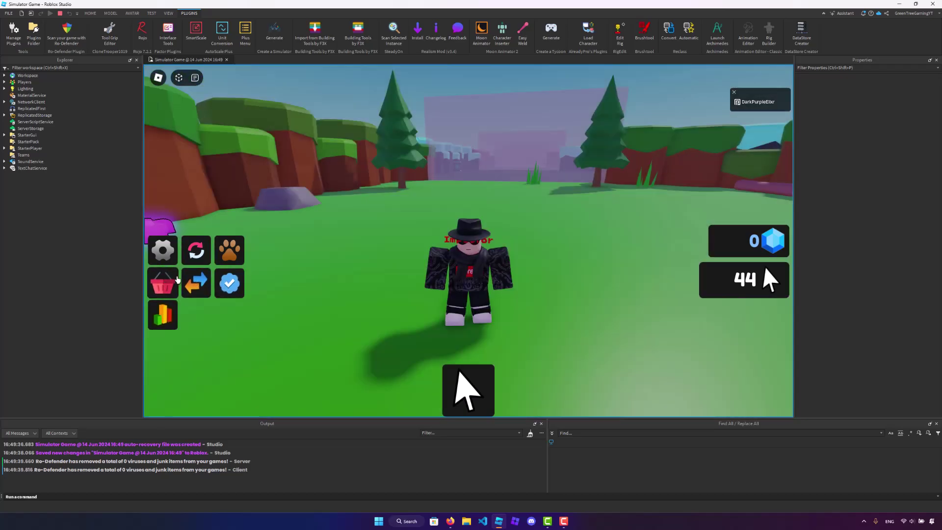
left_click(163, 284)
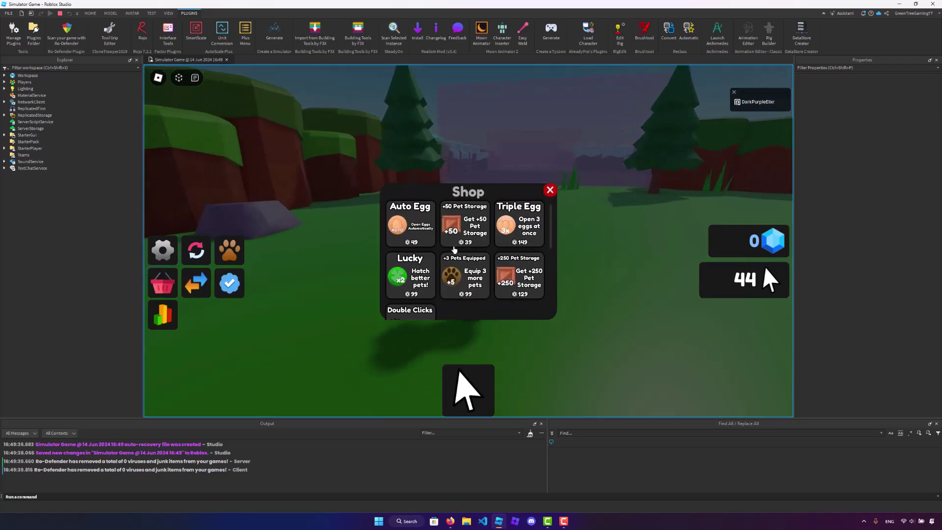
left_click(554, 191)
Earn more Clicks while walking to the next zone's barrier, and try to purchase that area for 250K Clicks
left_click(499, 302)
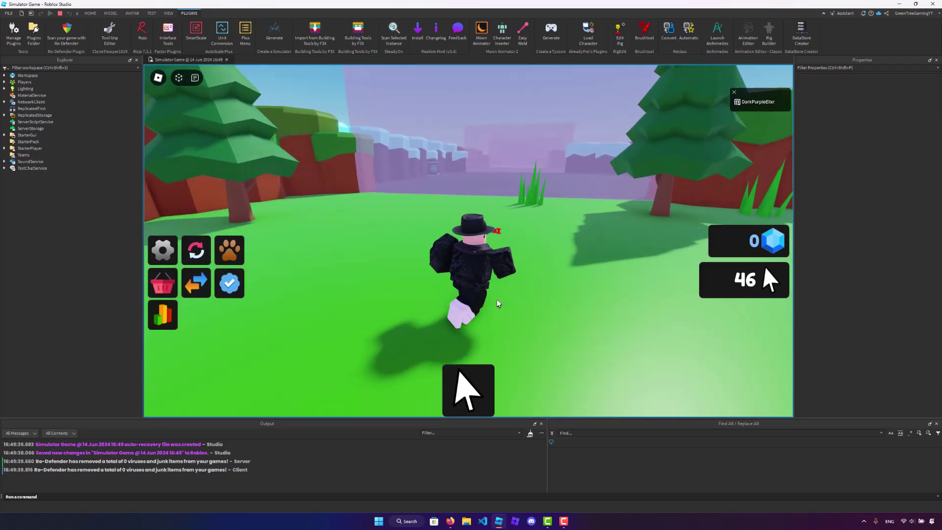
left_click(472, 278)
left_click(452, 250)
left_click(444, 232)
left_click(444, 231)
left_click(444, 232)
right_click_drag(444, 232, 444, 232)
left_click(445, 231)
left_click(445, 230)
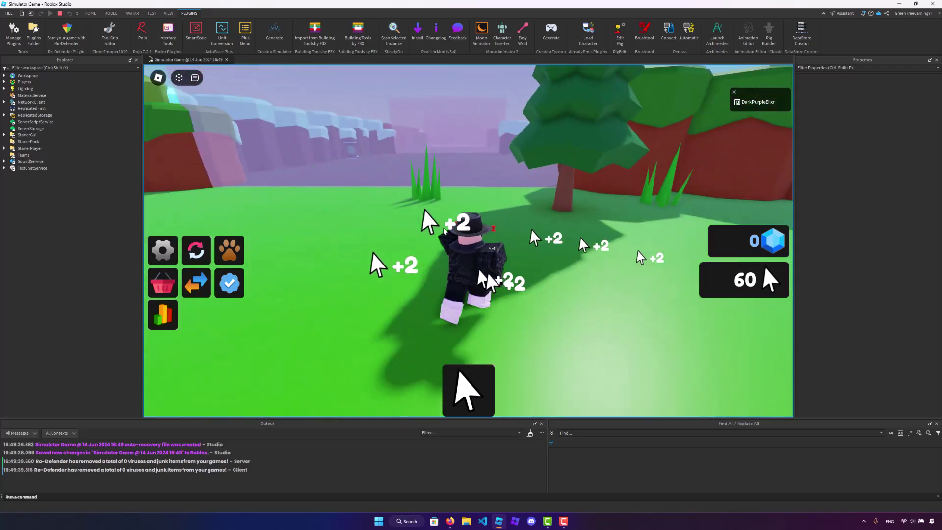
left_click(444, 231)
left_click(445, 231)
left_click(444, 231)
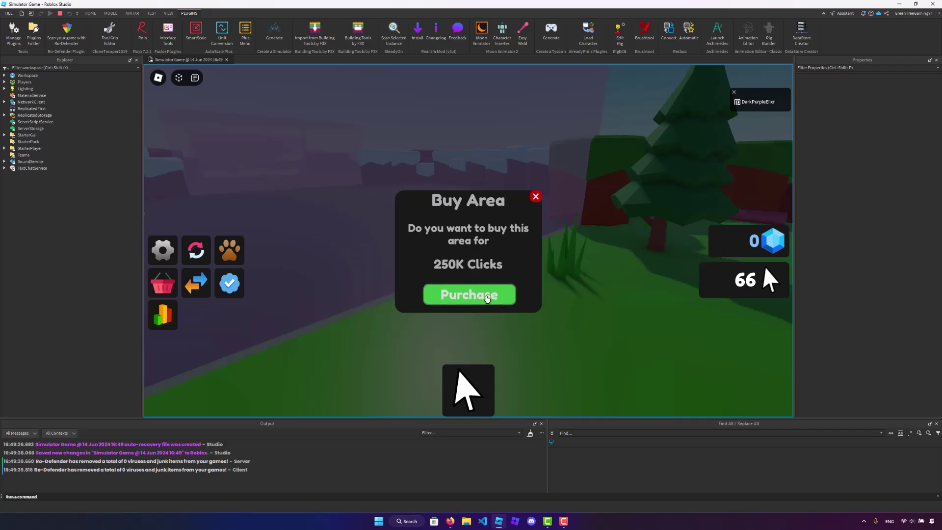
left_click(487, 297)
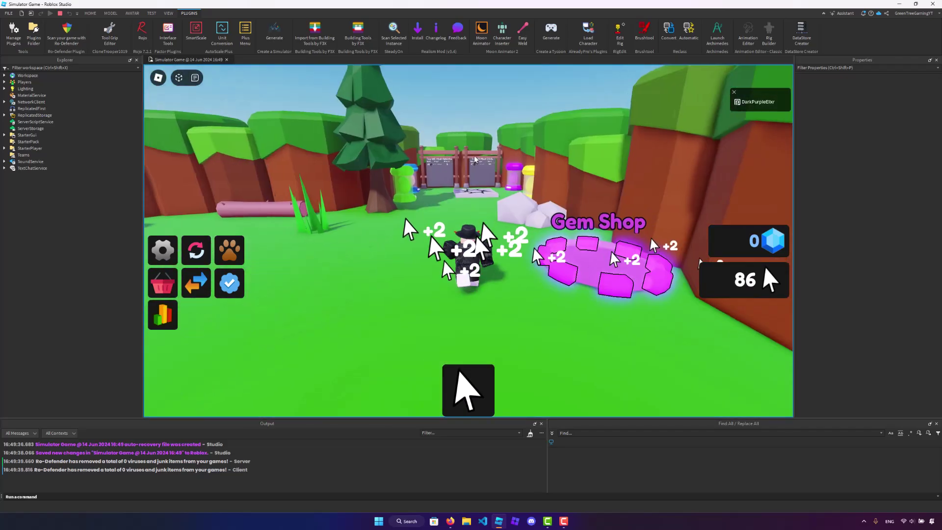
Walk the character to the rebirth and clicks leaderboards beside the Common Egg
scroll(482, 158, "up", 2)
key("w")
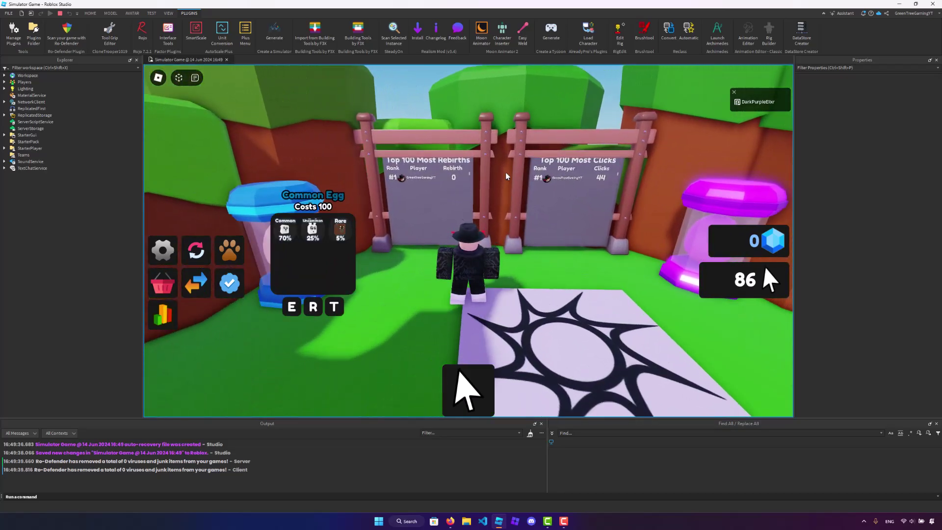
key("w")
right_click_drag(557, 177, 511, 205)
key("s")
Earn enough Clicks to hatch the Common Egg, which costs 100, and hatch one
left_click(553, 204)
left_click(553, 204)
left_click(553, 204)
left_click(553, 204)
left_click(554, 204)
key("w")
left_click(552, 201)
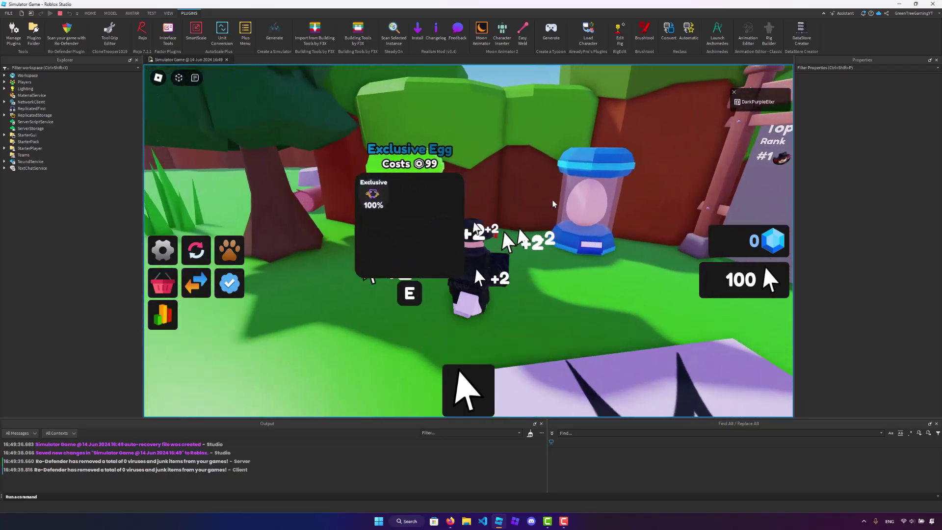
key("d")
key("e")
Step away from the egg, equip the hatched Dog from the Pets inventory, and close the inventory
key("s")
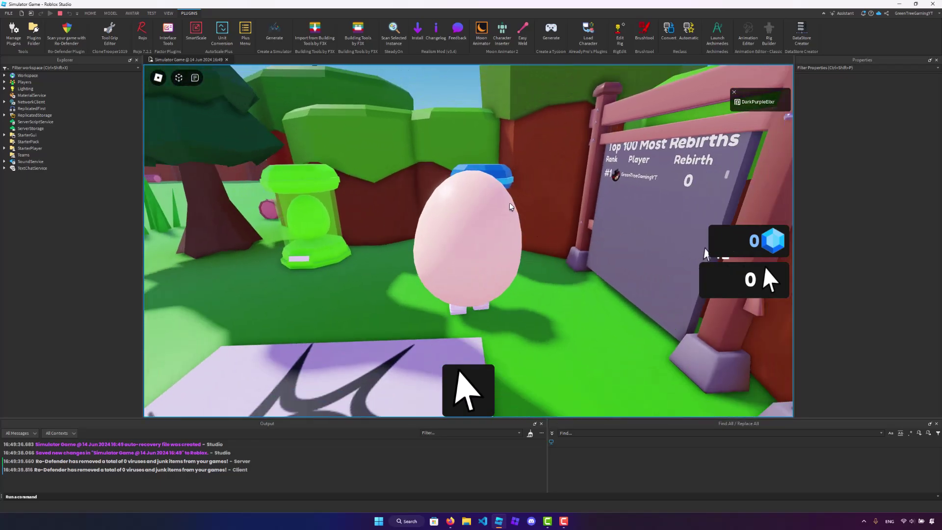
right_click_drag(472, 230, 530, 230)
key("a")
key("s")
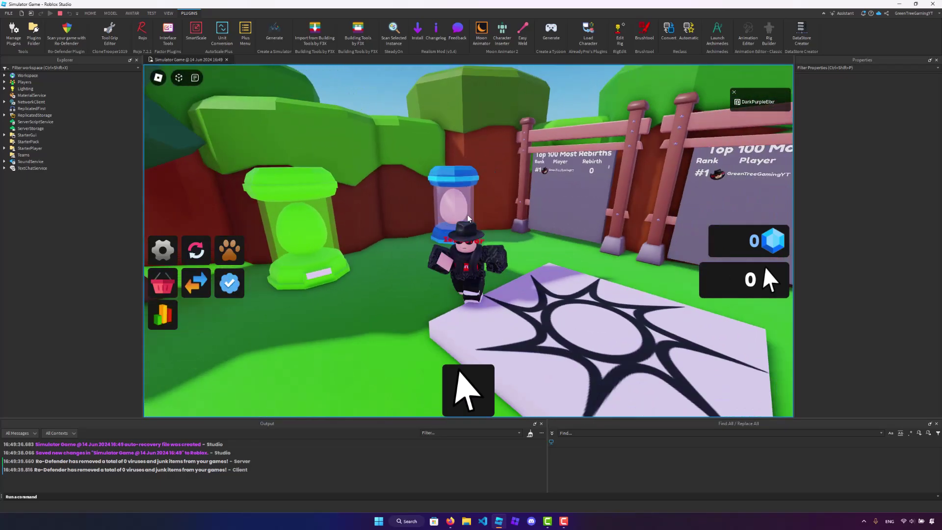
left_click(229, 251)
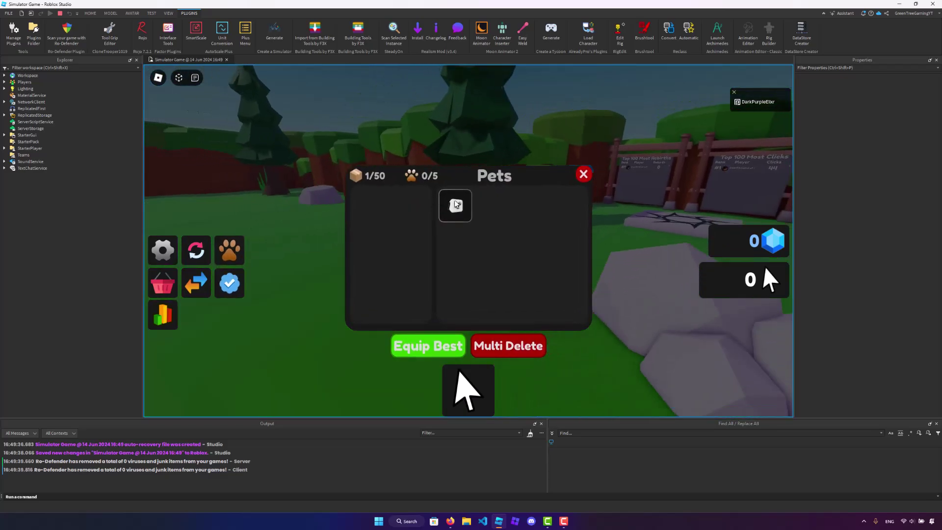
left_click(455, 205)
left_click(582, 176)
Test earning Clicks with the Dog pet equipped
left_click(461, 218)
left_click(461, 218)
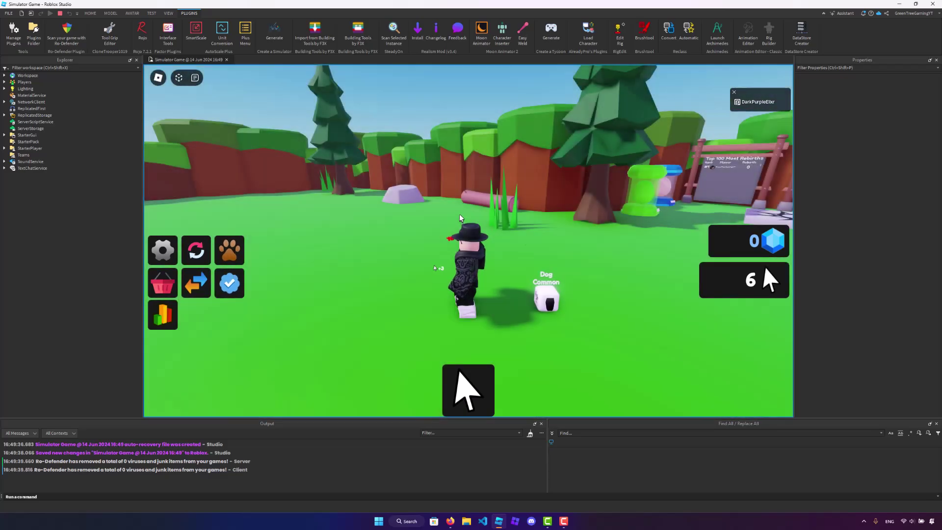
right_click_drag(451, 211, 551, 214)
double_click(451, 210)
Walk to the Gem Shop while earning Clicks, view its walkspeed and currency upgrades, and close it
key("w")
left_click(552, 214)
left_click(551, 214)
left_click(551, 214)
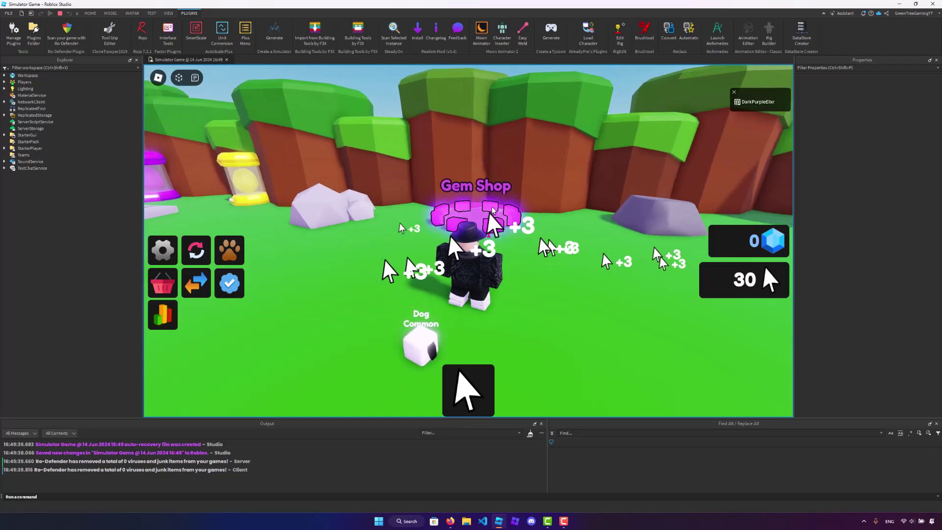
left_click(551, 214)
left_click(551, 214)
left_click(553, 214)
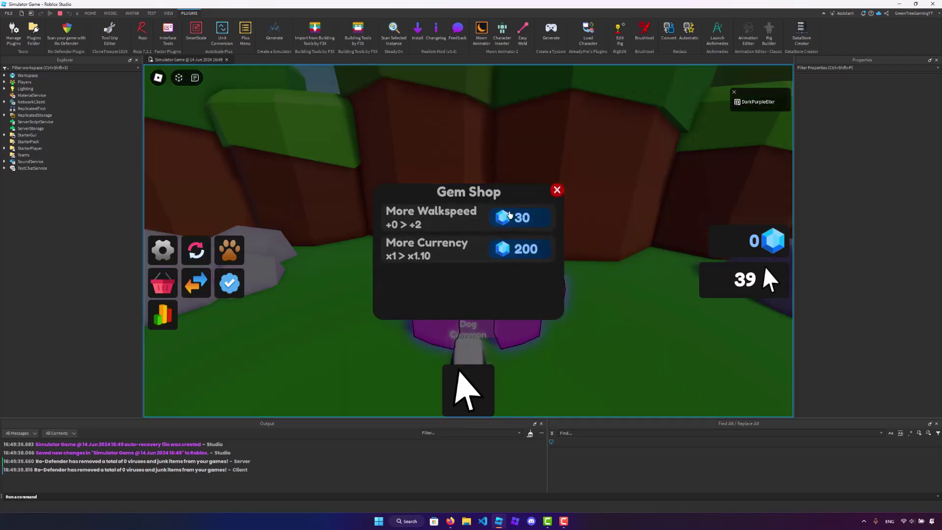
left_click(557, 191)
Walk to the Exclusive Egg, make the 99 Robux test purchase, and dismiss the purchase confirmation
key("w")
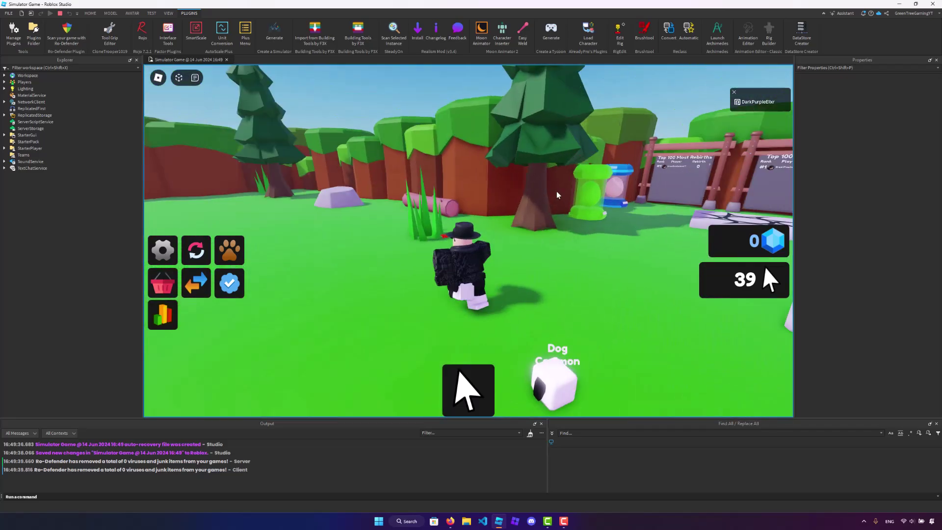
left_click(557, 195)
key("d")
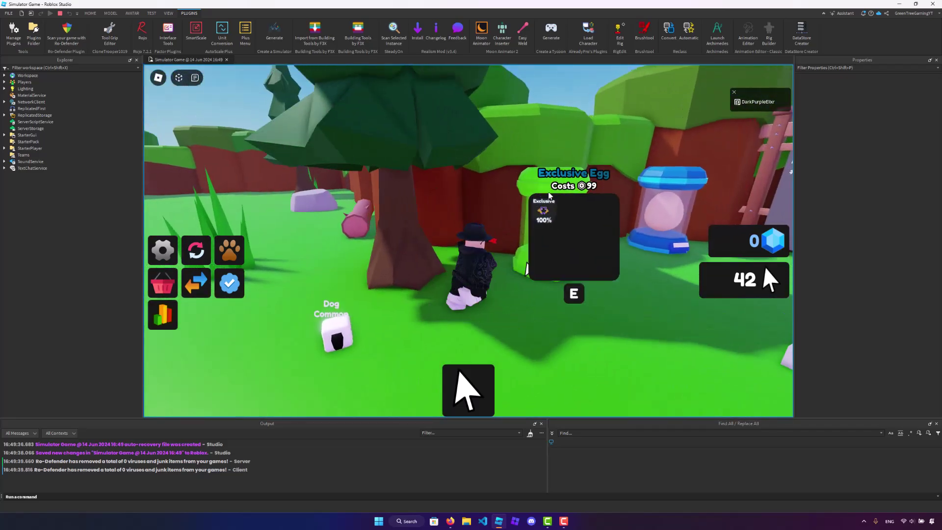
right_click_drag(548, 196, 532, 195)
key("w")
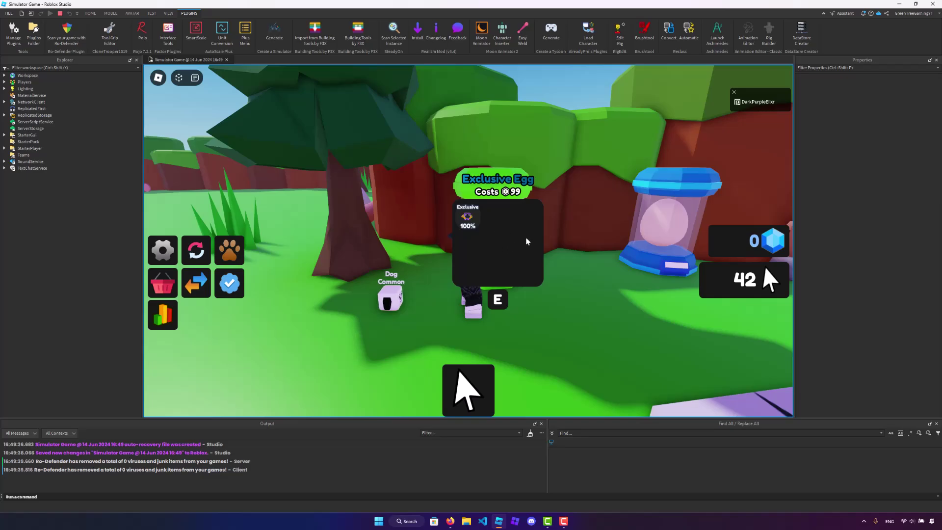
key("e")
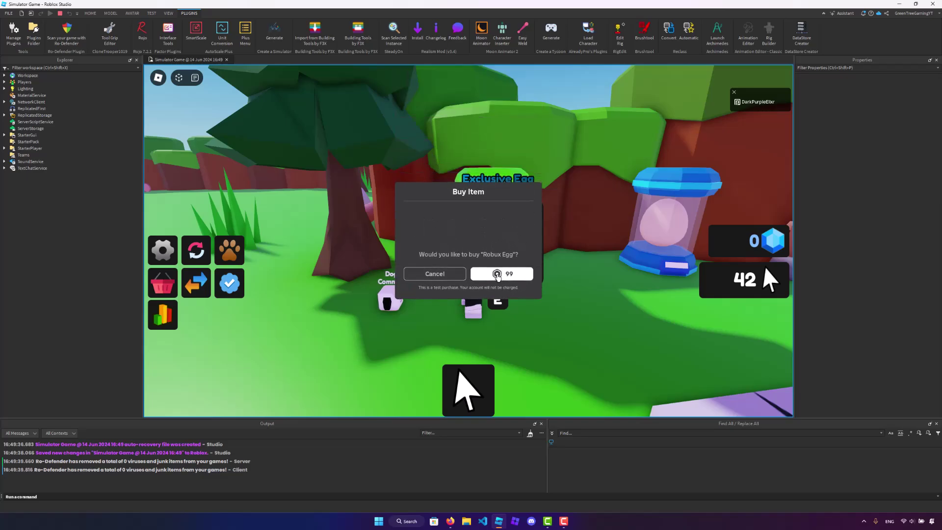
left_click(498, 274)
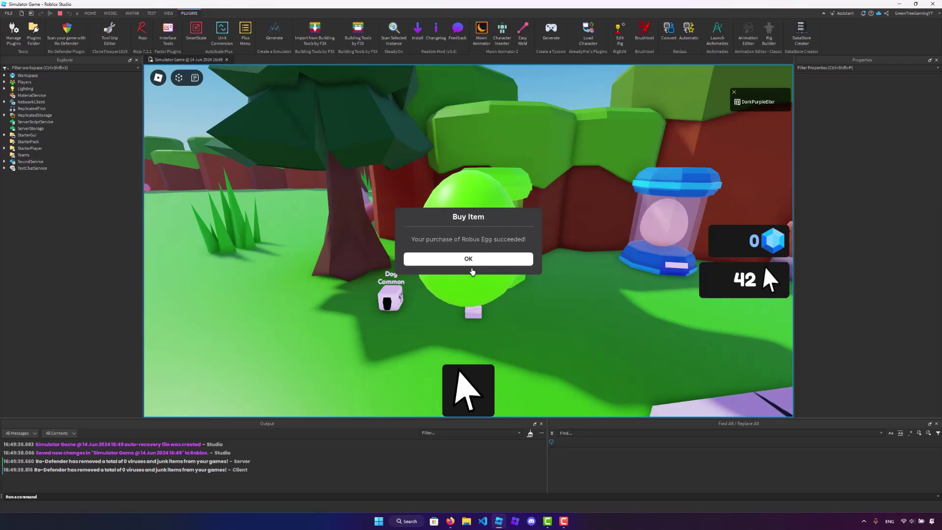
left_click(471, 260)
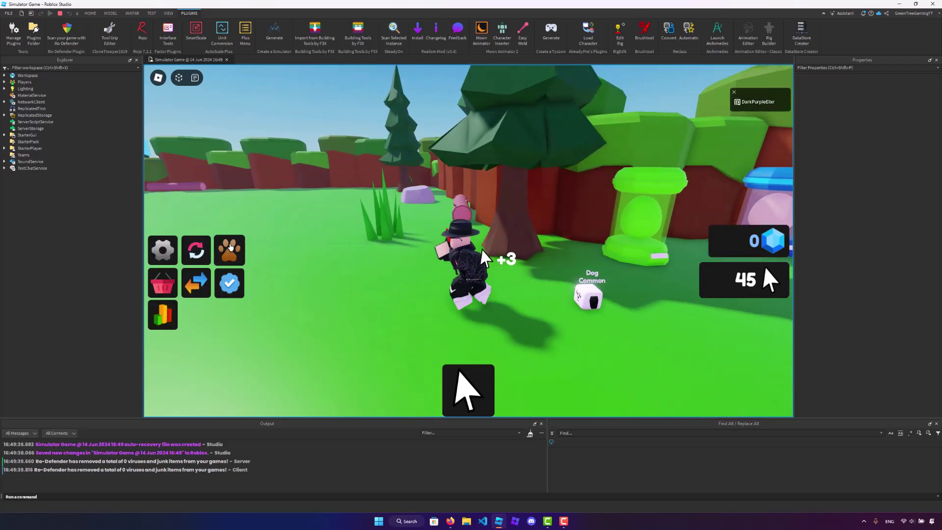
Equip the Dominus pet alongside the Dog in the Pets inventory and close the inventory
left_click(231, 248)
left_click(495, 209)
left_click(404, 292)
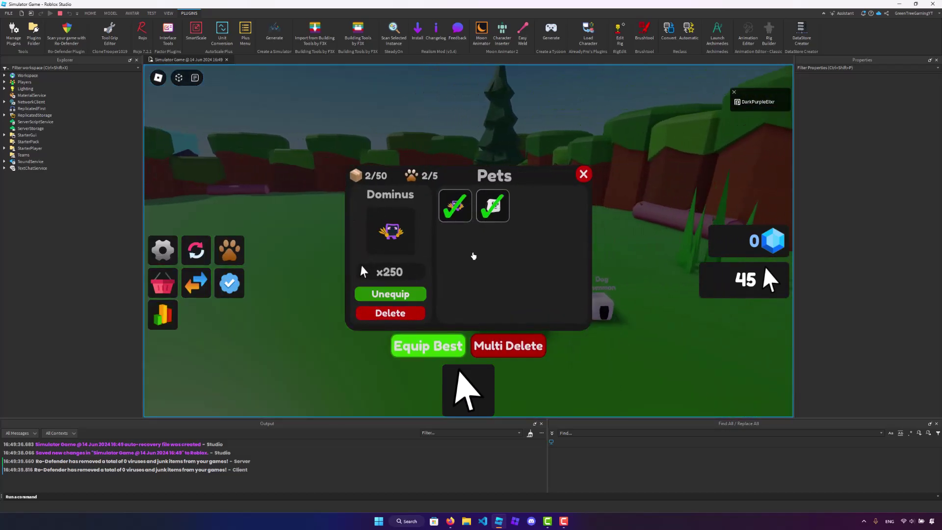
left_click(588, 175)
Earn Clicks around the green area with the Dominus and Dog pets equipped
left_click(473, 229)
left_click(474, 229)
left_click(474, 229)
left_click(474, 229)
left_click(474, 229)
left_click(474, 229)
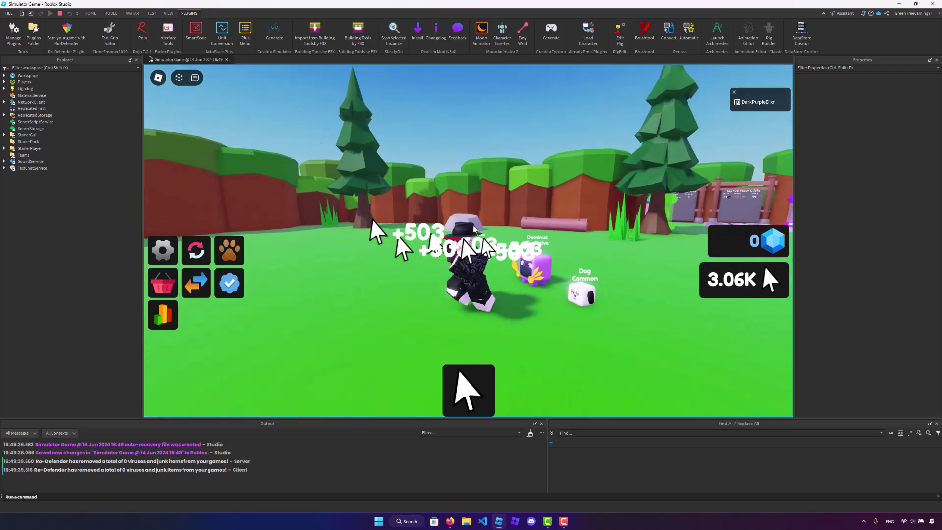
left_click(473, 227)
left_click(474, 227)
left_click(471, 227)
left_click(470, 228)
left_click(466, 228)
left_click(466, 228)
left_click(462, 228)
left_click(462, 228)
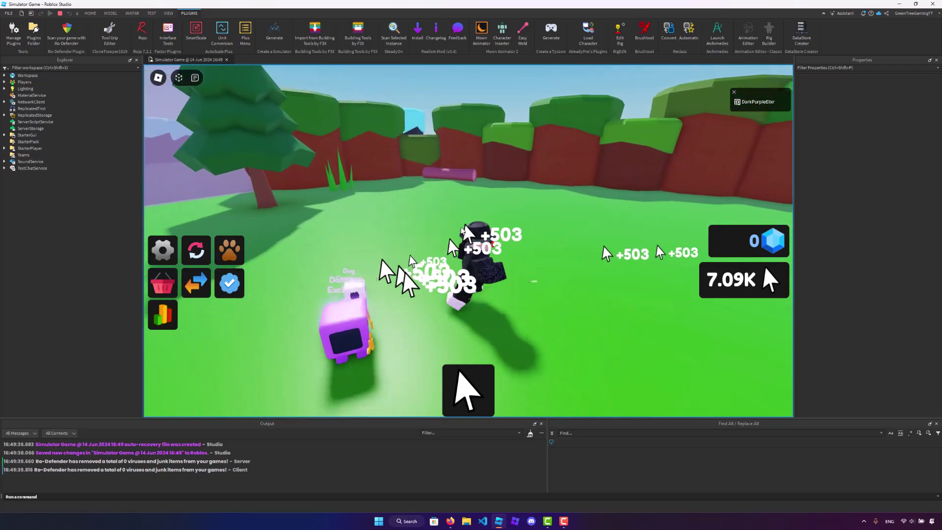
left_click(460, 229)
left_click(458, 227)
left_click(457, 226)
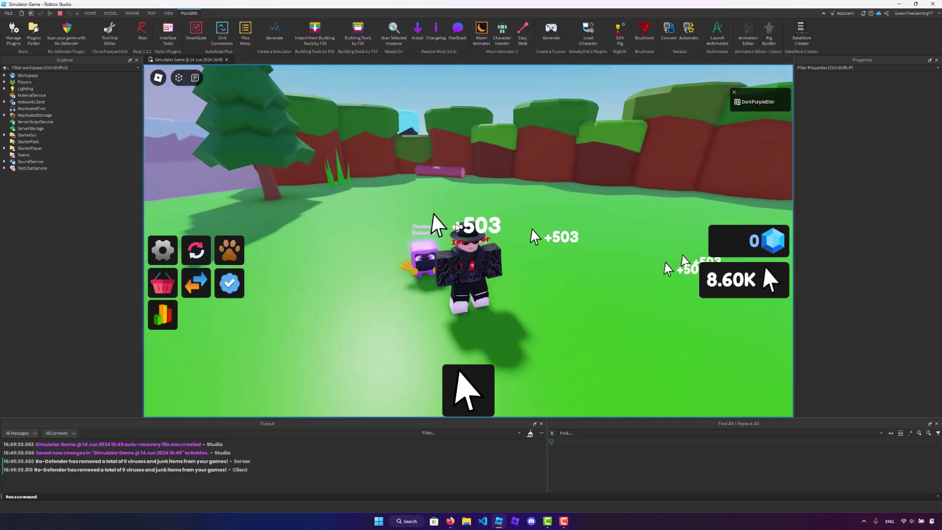
Stop the playtest and return to editing the simulator place
scroll(456, 227, "down", 4)
scroll(445, 228, "up", 2)
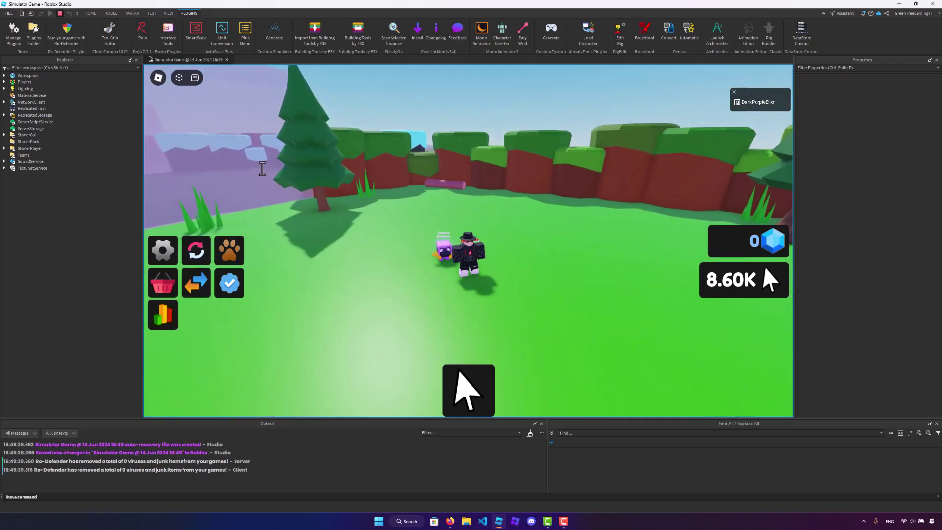
key("shift+F5")
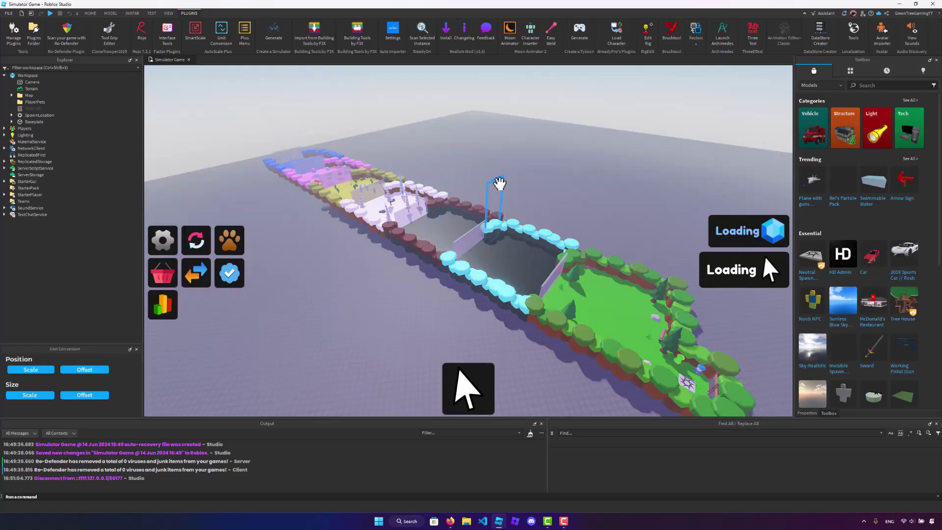
Look over the generated map's zones and collapse the Map folder and Workspace in the Explorer
left_click(500, 184)
right_click_drag(500, 183, 503, 185)
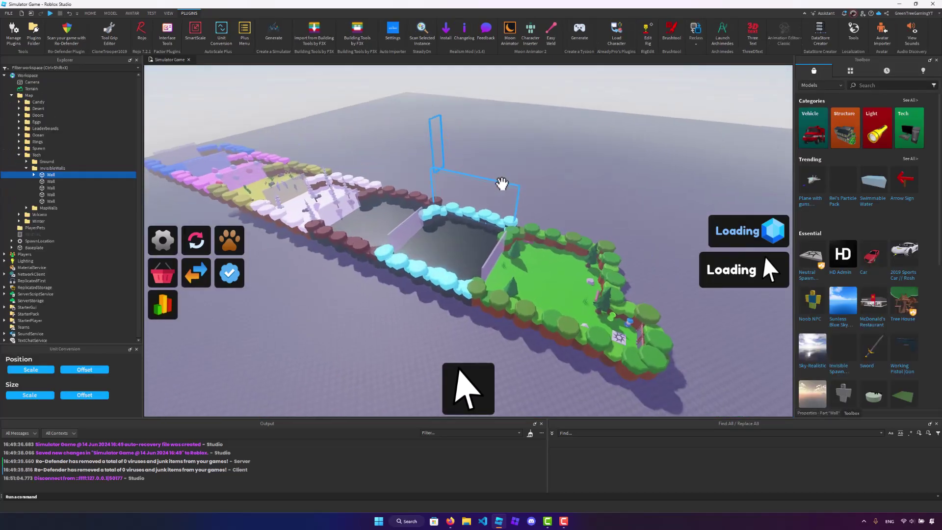
left_click(549, 158)
right_click_drag(549, 158, 549, 157)
key("w")
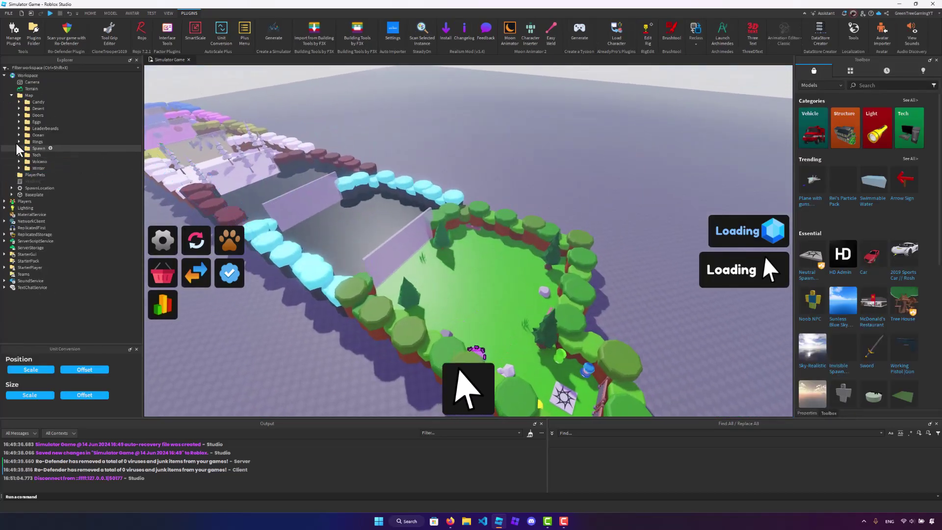
left_click(11, 95)
left_click(4, 76)
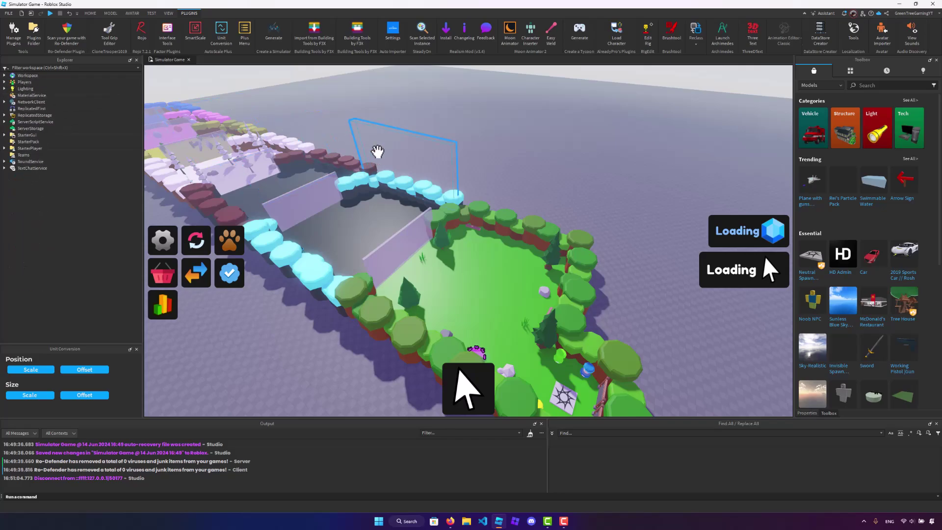
key("w")
right_click_drag(378, 152, 378, 151)
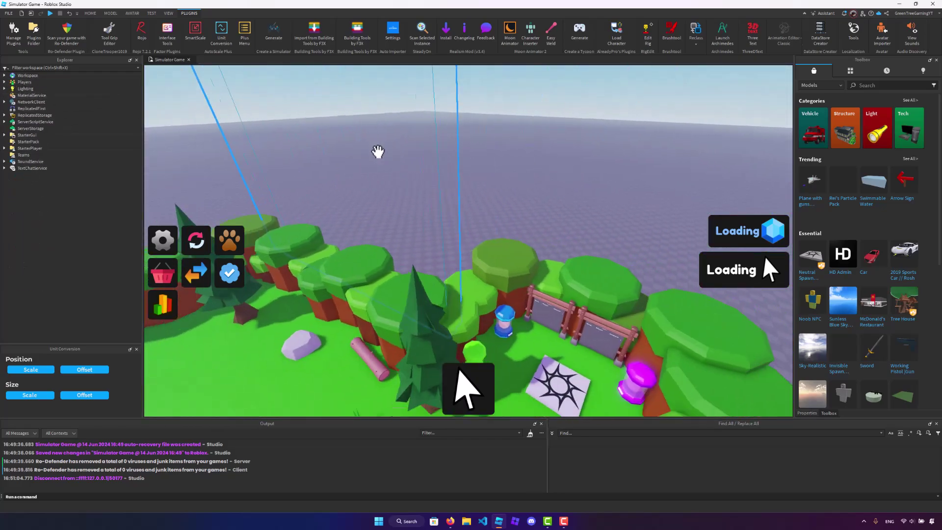
Expand the Gamepasses folder in ReplicatedStorage and go through its values from AutoEgg to MorePets1
left_click(5, 116)
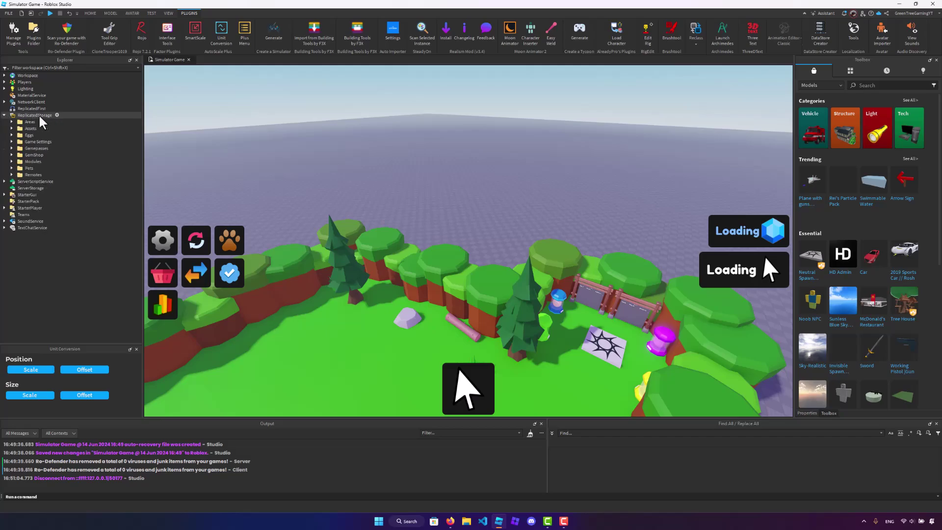
double_click(20, 149)
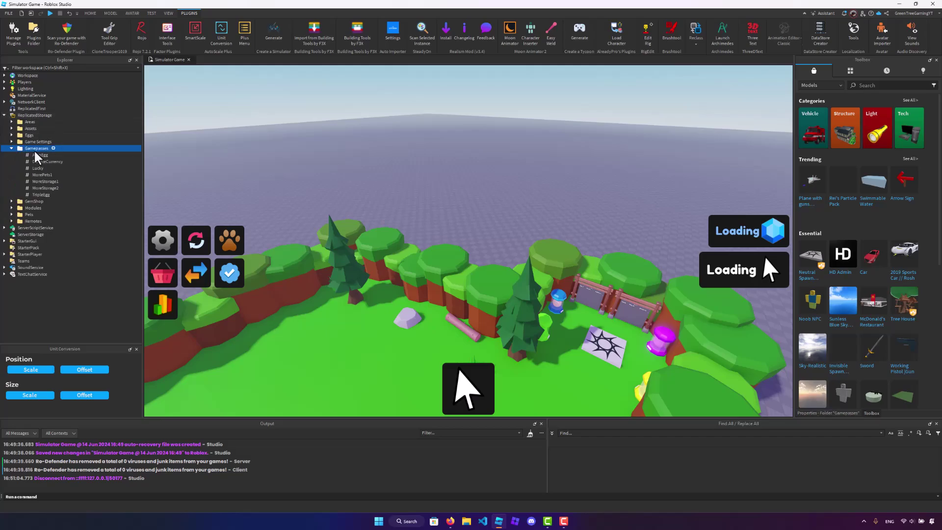
left_click(34, 156)
left_click(35, 163)
left_click(35, 169)
left_click(36, 176)
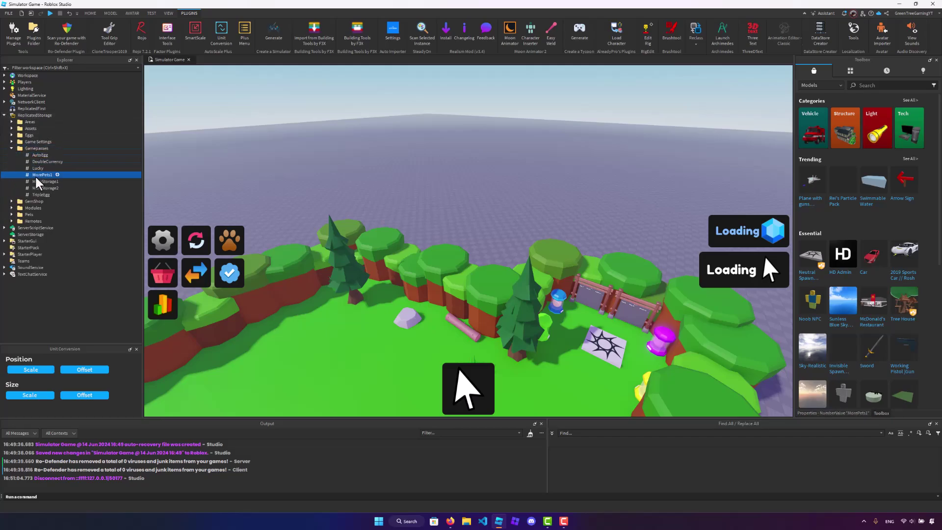
Dock the Properties panel below the Explorer and inspect the Value of the MorePets1, AutoEgg and Lucky gamepasses
left_click(833, 415)
left_click_drag(833, 63, 53, 276)
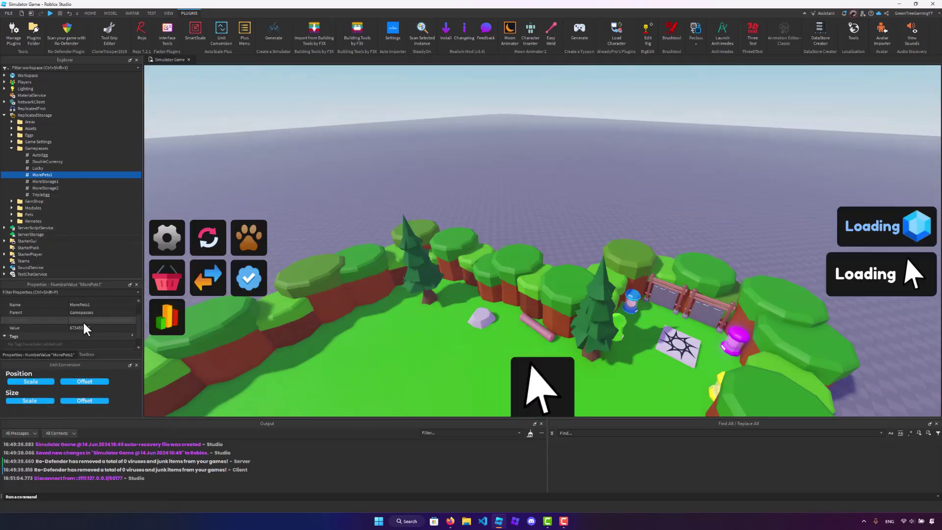
scroll(78, 319, "down", 1)
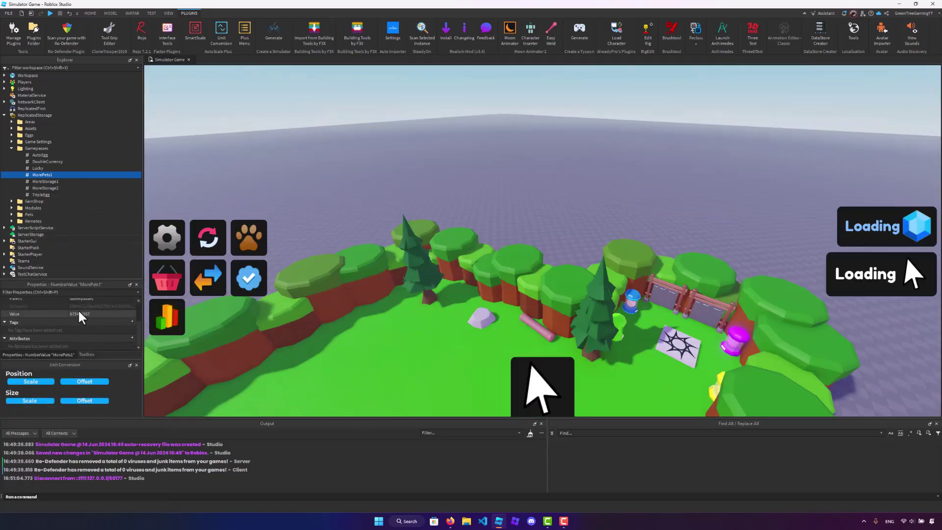
left_click(40, 155)
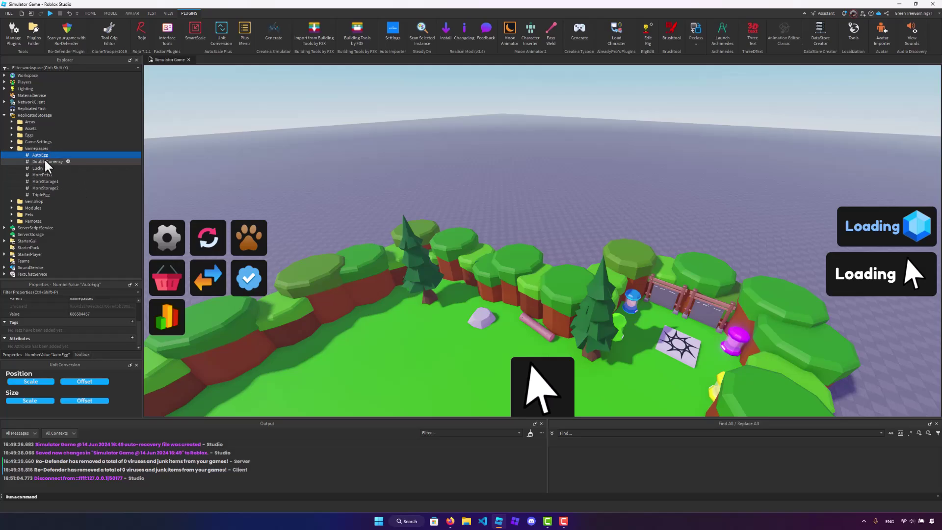
left_click(40, 168)
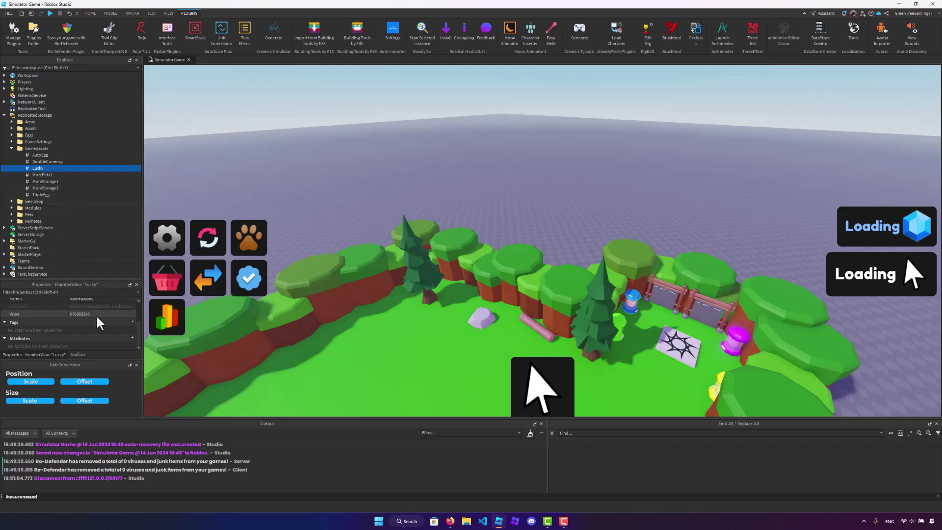
Dock the Toolbox and Properties panels back on the opposite side of the viewport from the Explorer, and select the AutoEgg gamepass
left_click(77, 354)
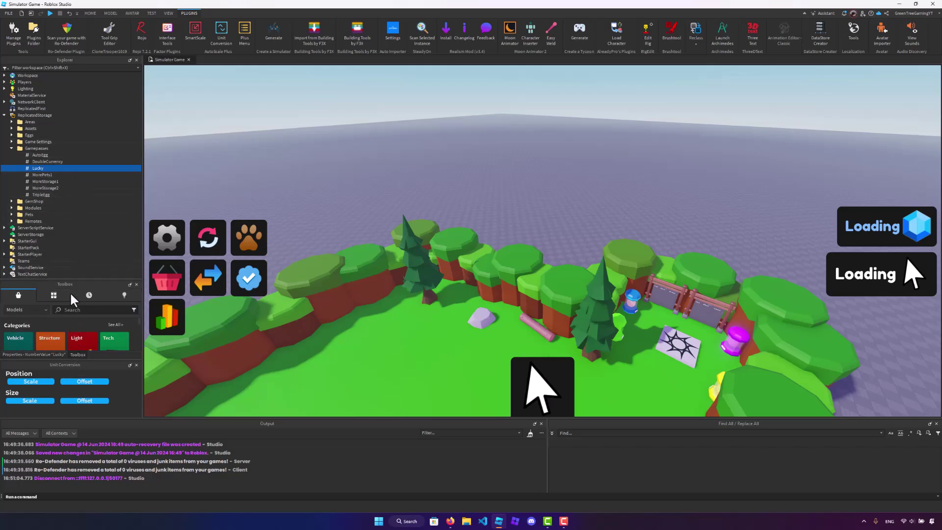
left_click_drag(72, 285, 867, 243)
scroll(446, 140, "up", 5)
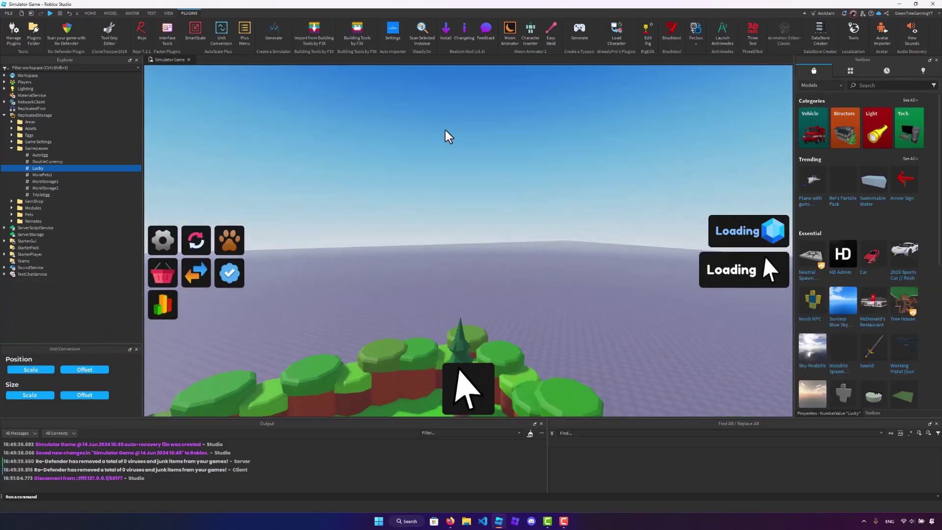
right_click_drag(443, 126, 442, 124)
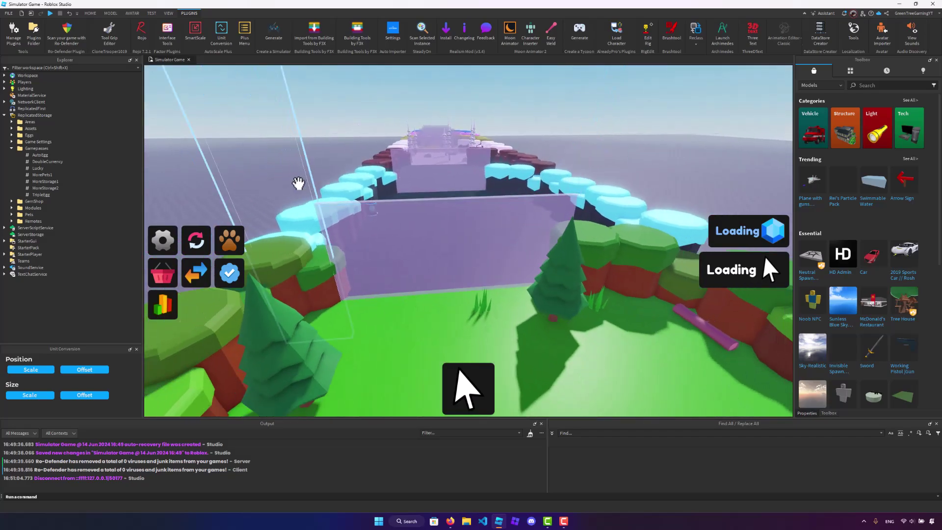
left_click(40, 156)
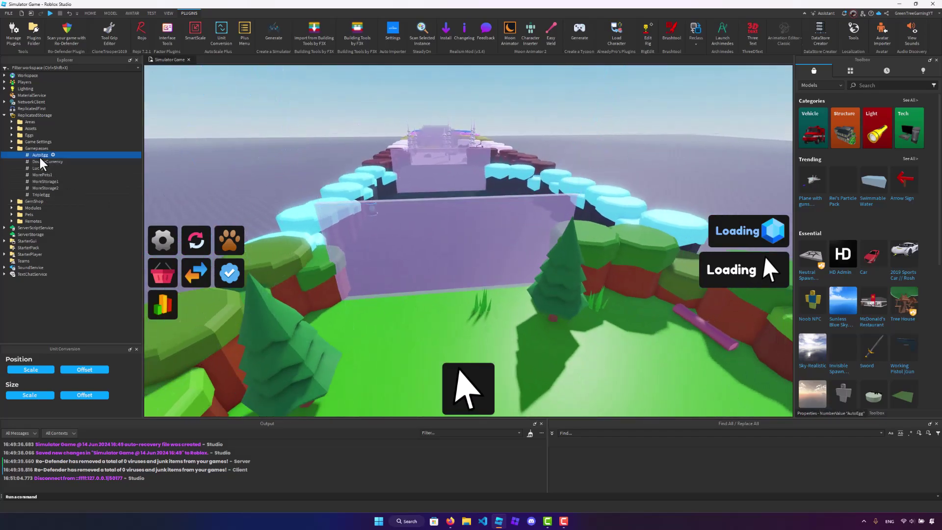
Collapse the Gamepasses folder and expand ServerScriptService in the Explorer to list its scripts
left_click(12, 149)
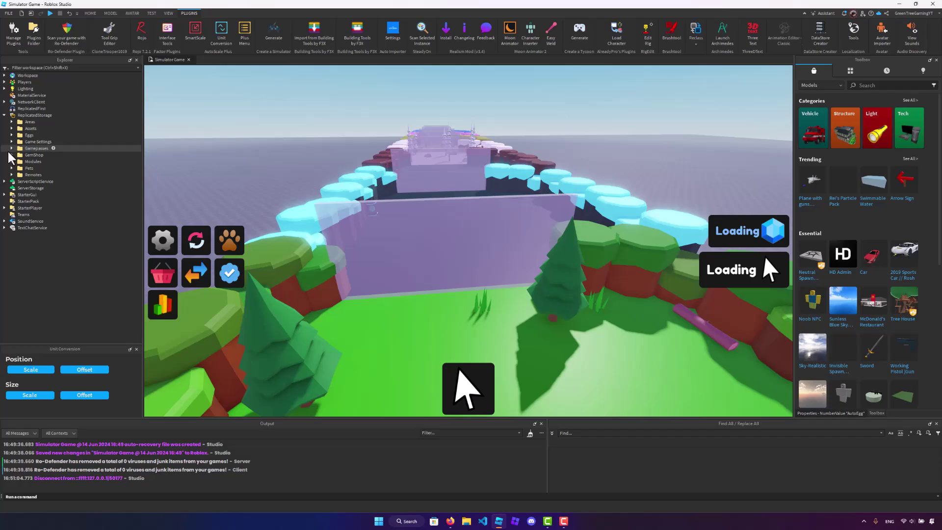
left_click(5, 182)
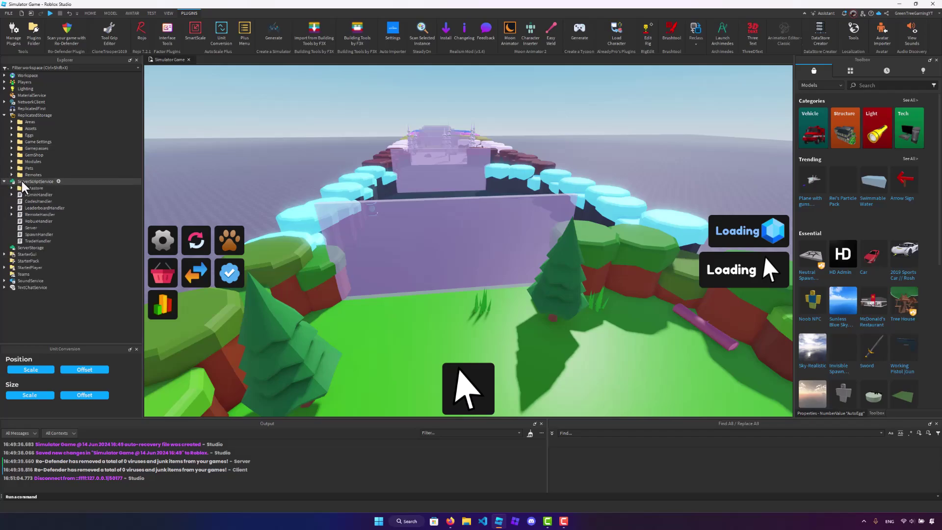
left_click(31, 182)
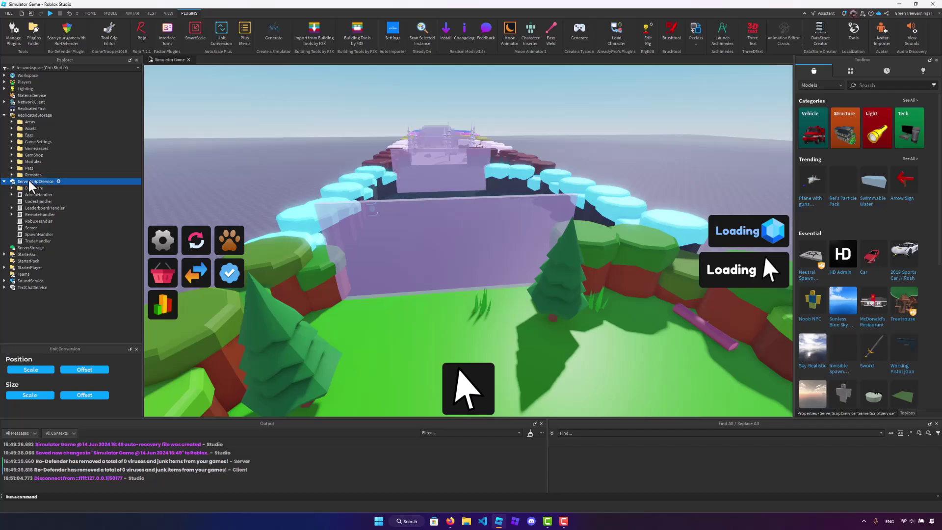
left_click(30, 202)
key("ctrl+i")
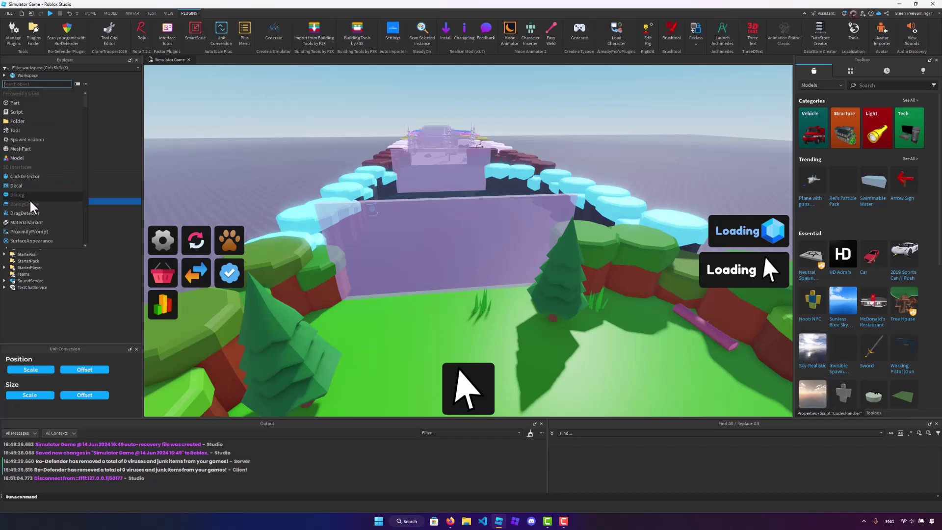
left_click(113, 201)
Open the AdminHandler script, examine the user ID entry in its ADMINS table, and close the script
double_click(30, 195)
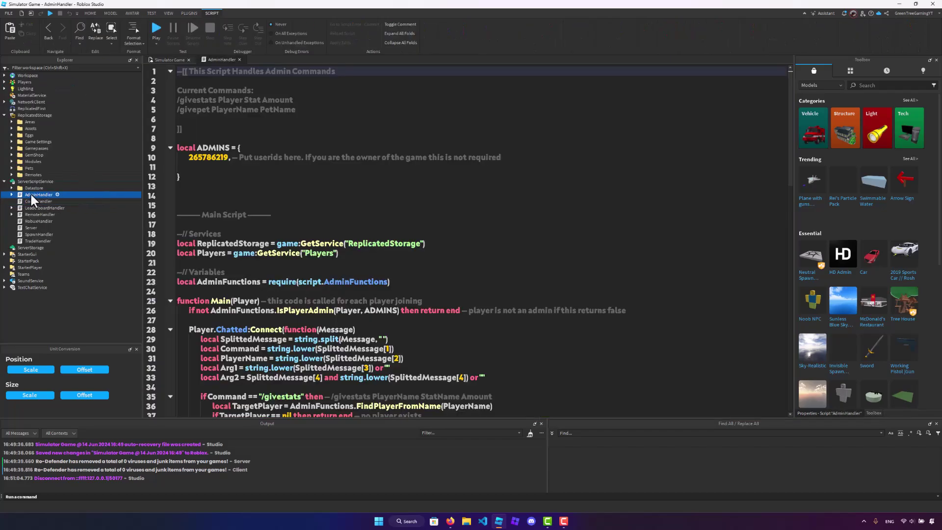
left_click(238, 180)
double_click(197, 157)
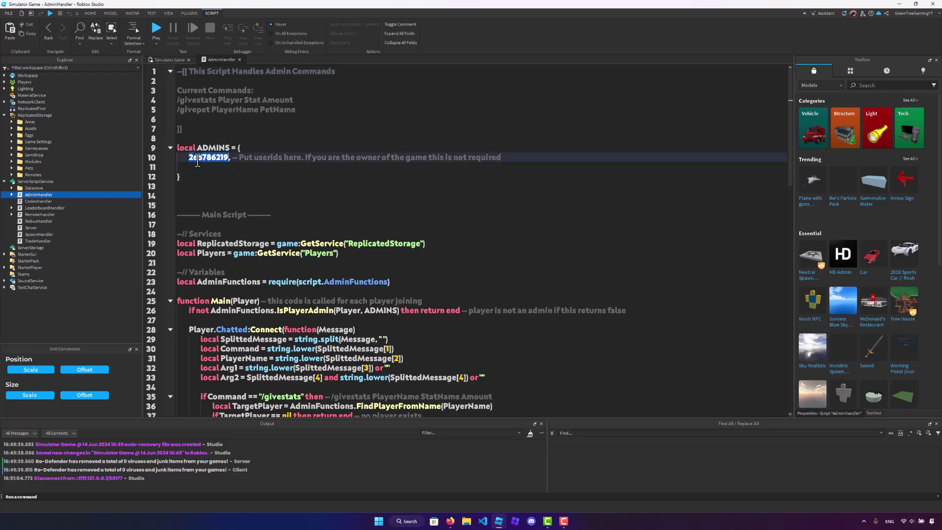
left_click(206, 169)
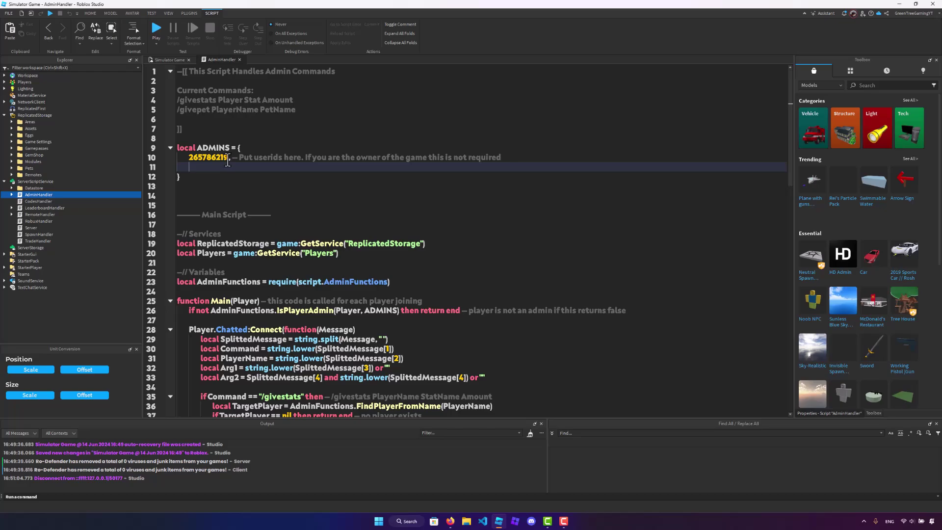
triple_click(202, 157)
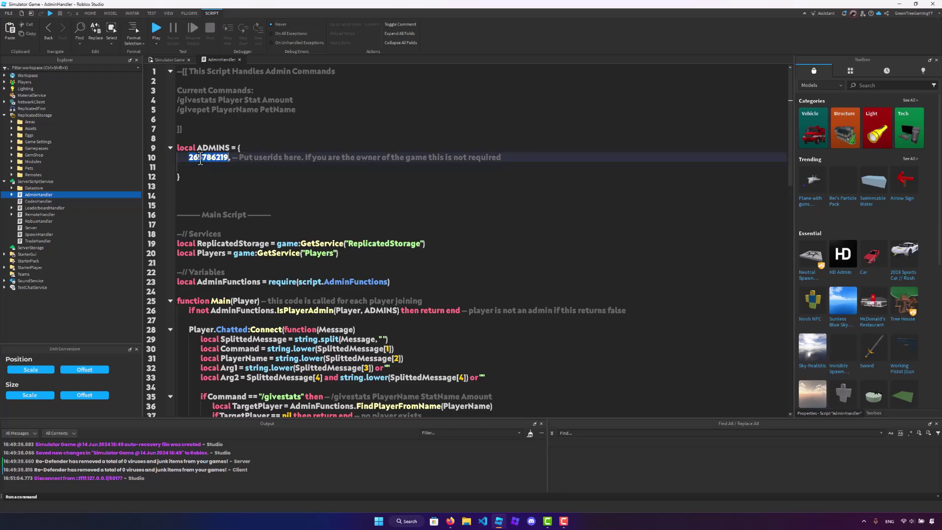
left_click(226, 166)
left_click_drag(232, 188, 171, 149)
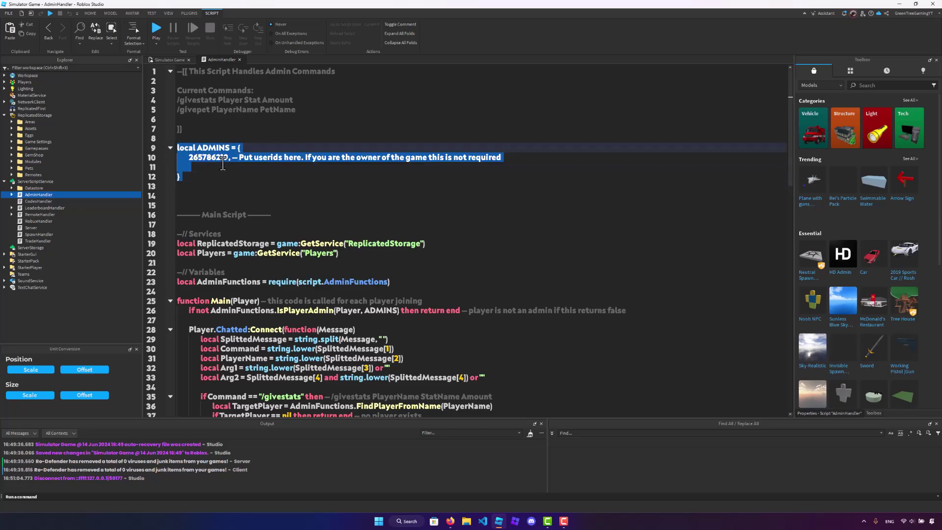
scroll(223, 164, "down", 6)
left_click(361, 156)
key("ctrl+w")
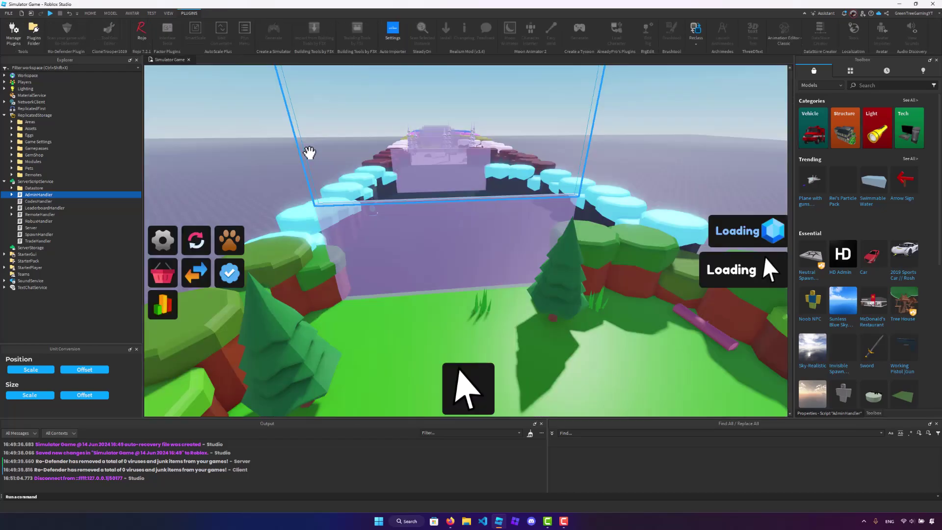
Open the CodesHandler script and go through the code names in the Codes table from 100CASH to Scarecrow
double_click(30, 202)
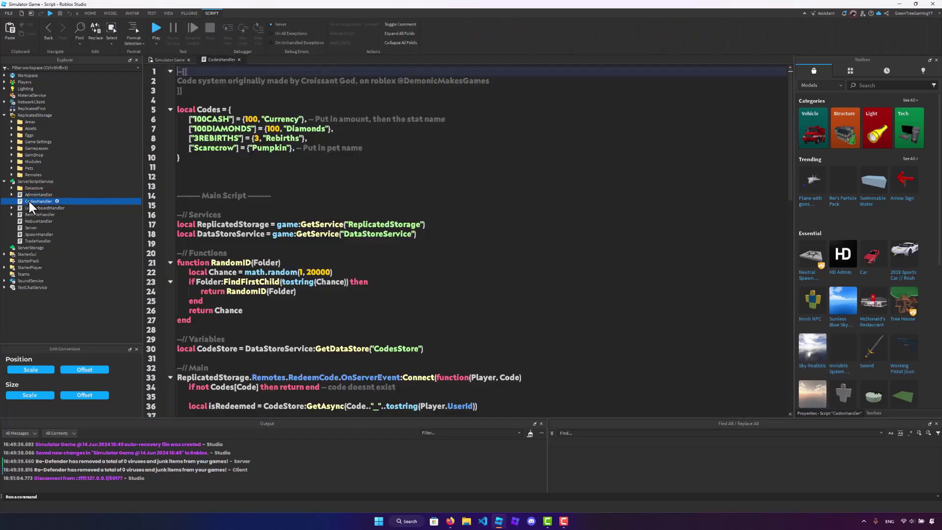
double_click(208, 122)
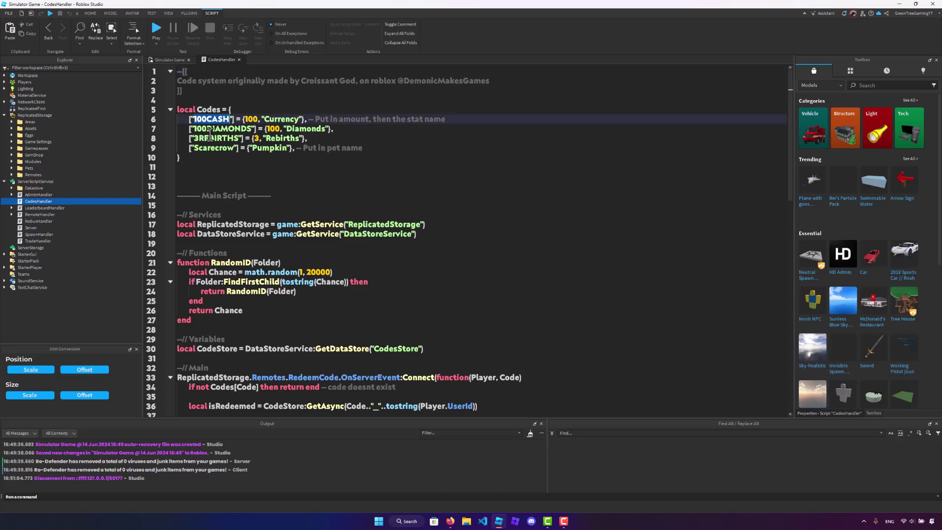
double_click(208, 131)
double_click(208, 141)
double_click(208, 150)
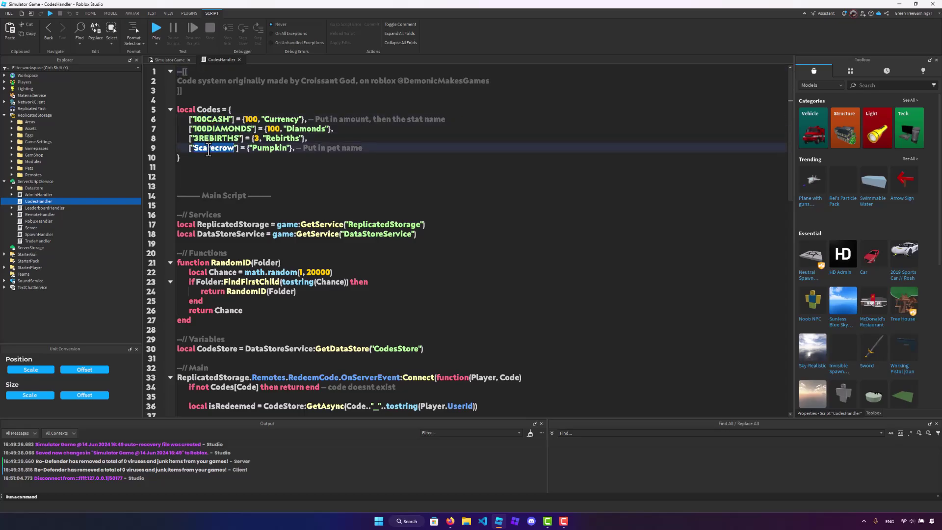
Examine the reward amounts, stat names and Pumpkin pet reward assigned to the codes in the Codes table
double_click(288, 119)
double_click(304, 129)
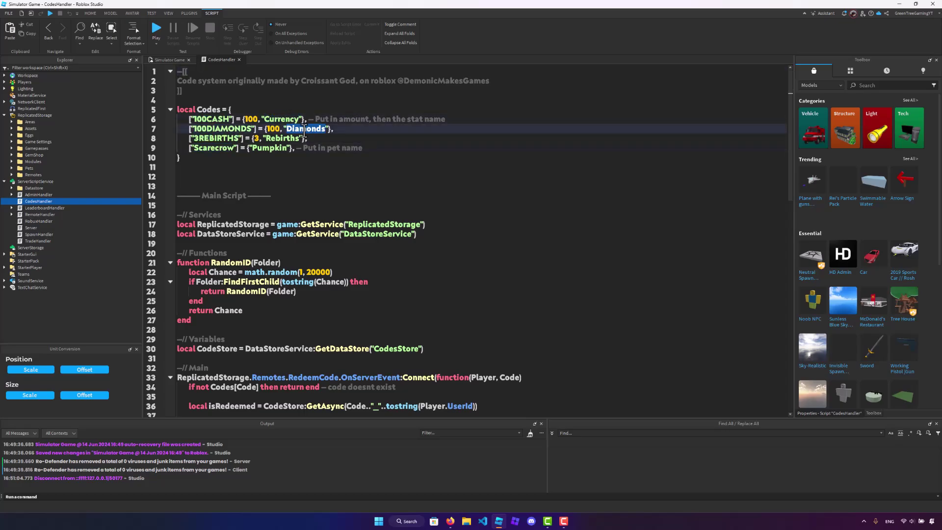
double_click(248, 118)
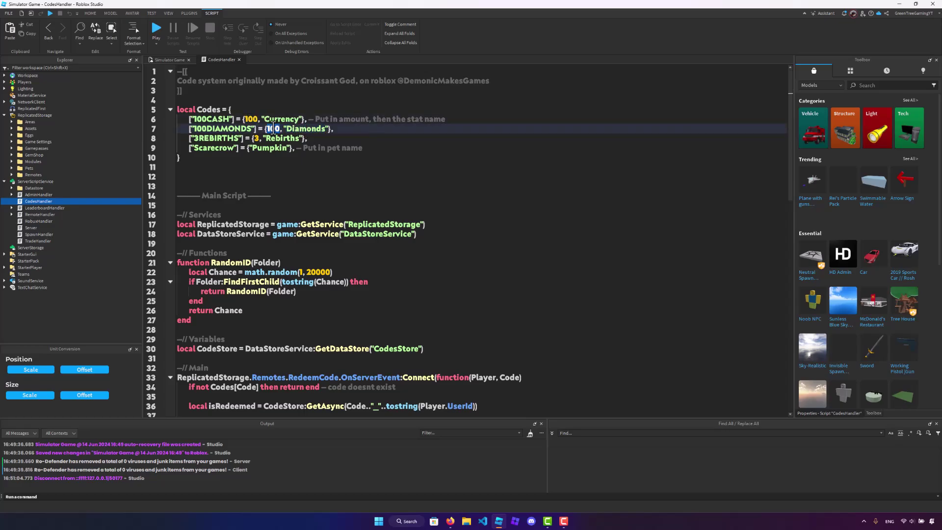
double_click(273, 129)
double_click(275, 149)
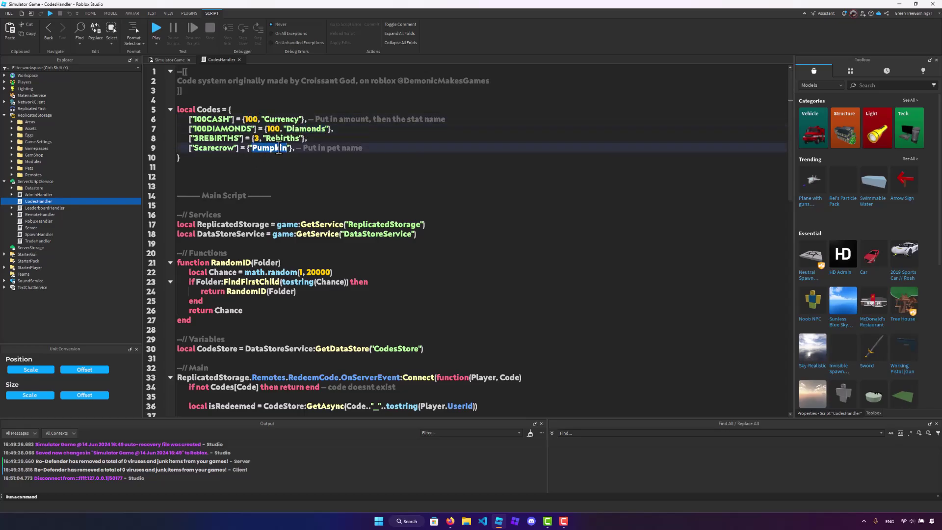
triple_click(219, 150)
left_click(270, 150)
left_click(297, 158)
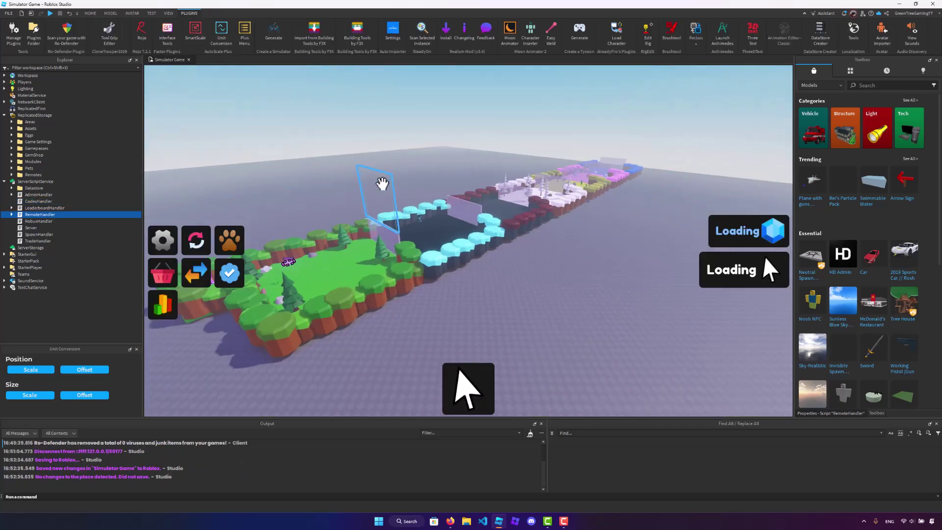
Look over the whole generated map from the side and briefly check the simulator generator's customization settings
key("s")
right_click_drag(393, 170, 395, 174)
key("w")
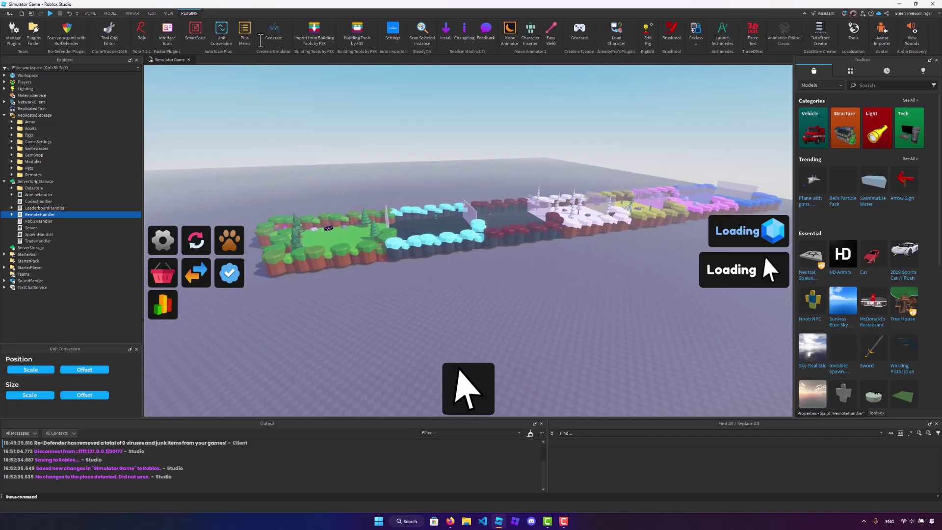
left_click(275, 39)
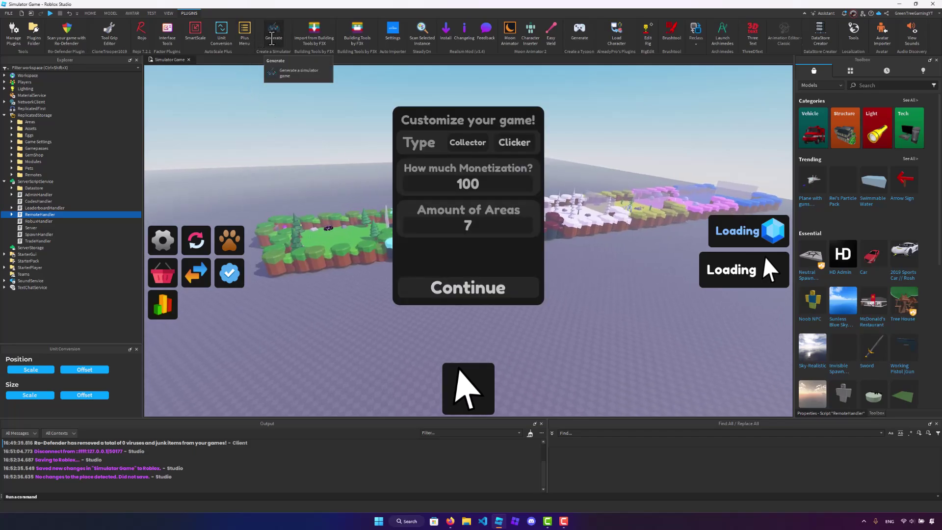
left_click(273, 38)
right_click_drag(437, 177, 448, 174)
key("w")
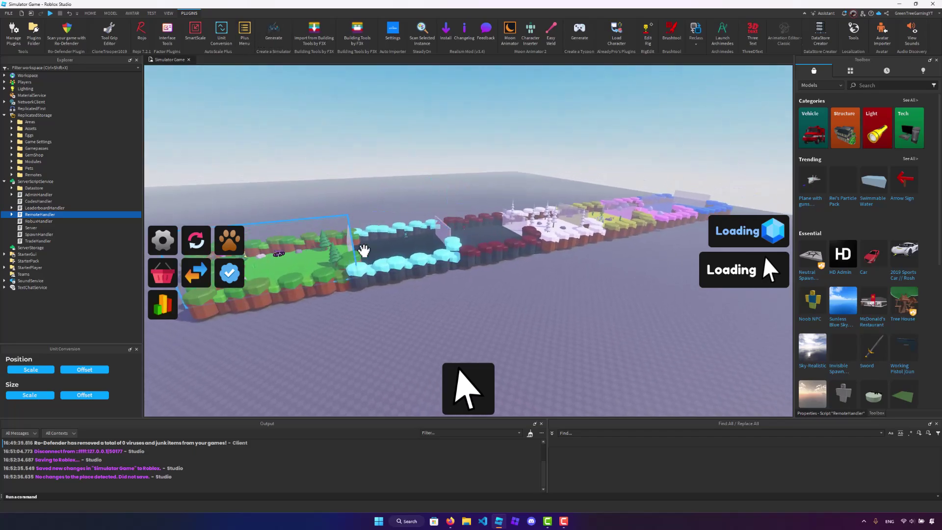
right_click_drag(455, 241, 452, 236)
key("w")
key("s")
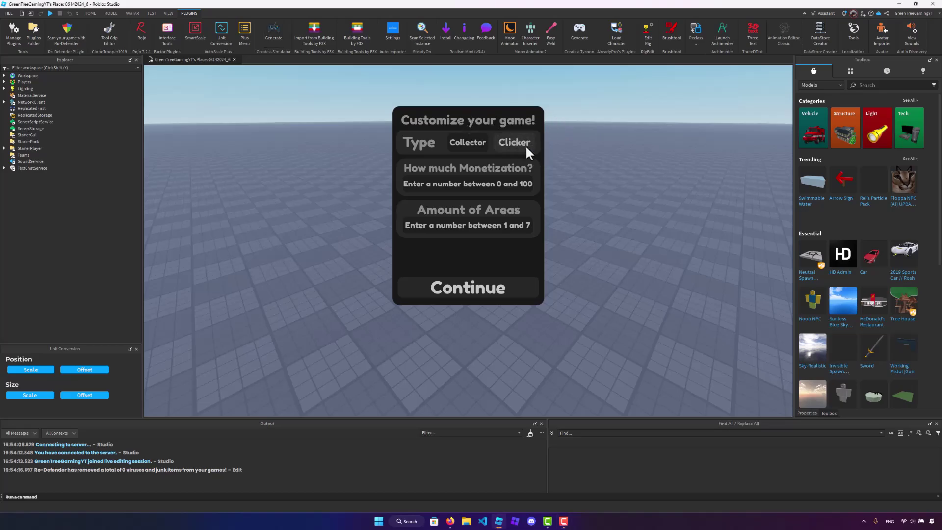
Generate another Clicker simulator in the new place with 7 areas, filling in the monetization amount
left_click(469, 187)
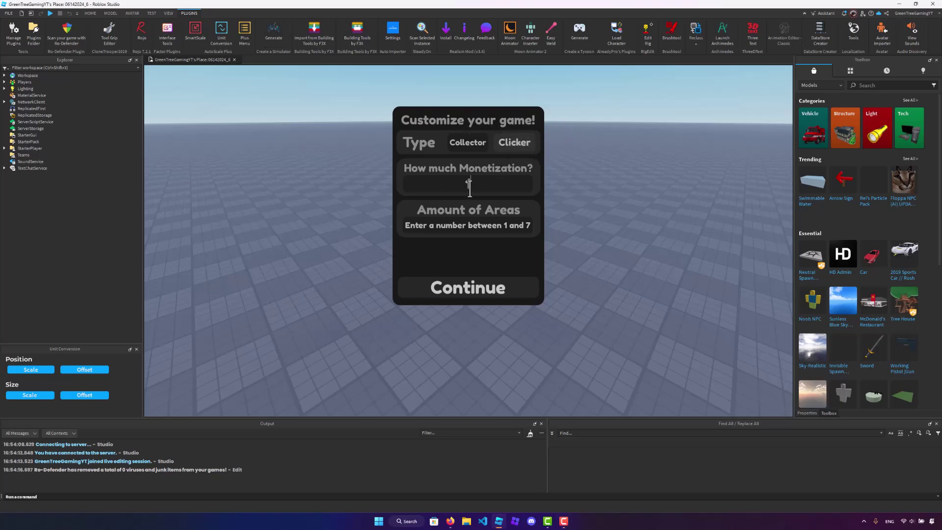
left_click(481, 227)
type("7")
left_click(471, 292)
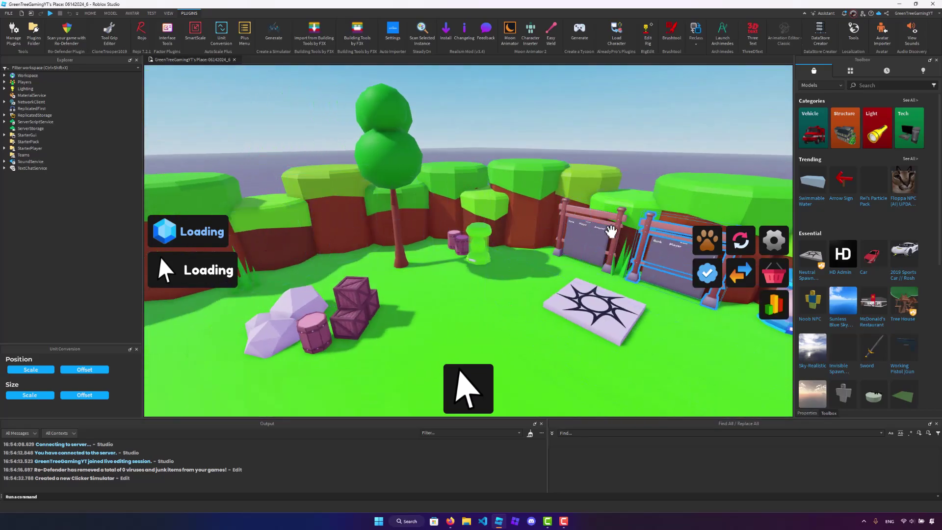
Look over the newly generated map from the spawn area and leaderboards out to its themed zones
right_click_drag(626, 235, 626, 235)
key("w")
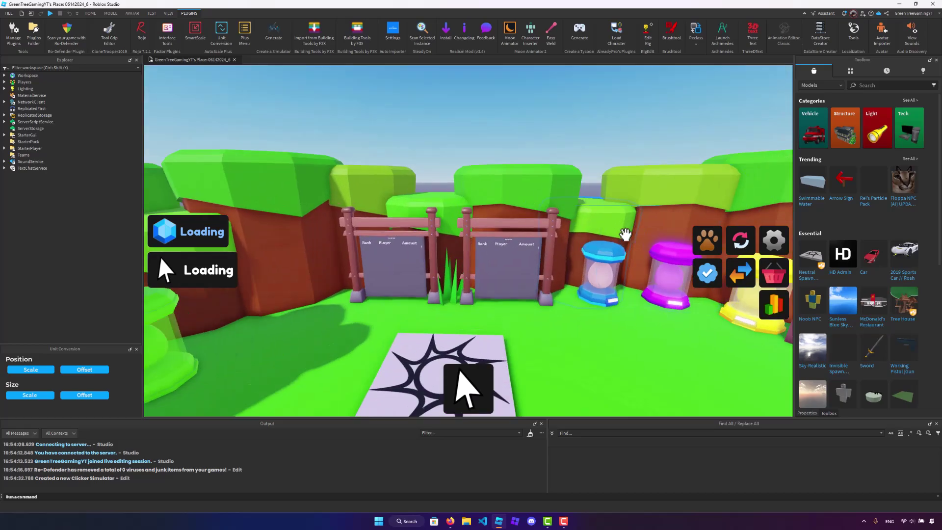
key("s")
right_click_drag(523, 231, 523, 231)
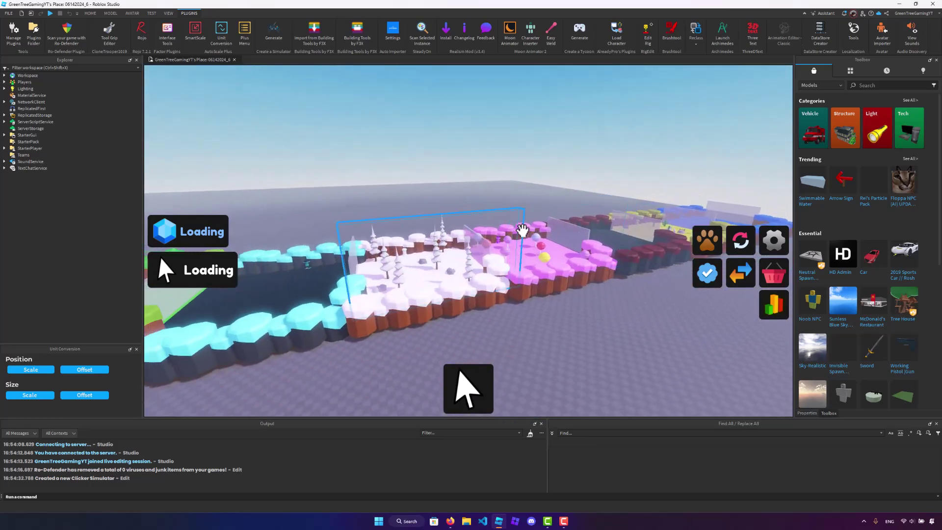
key("s")
right_click_drag(523, 231, 523, 232)
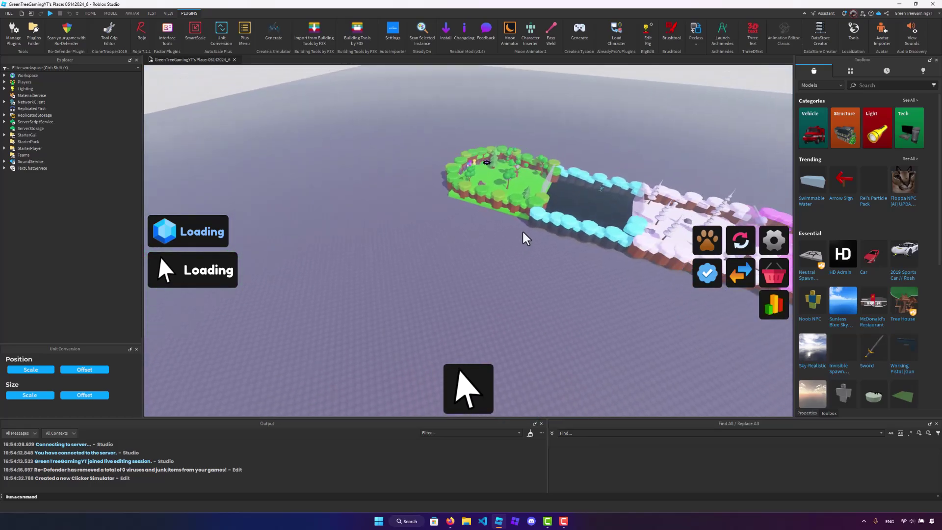